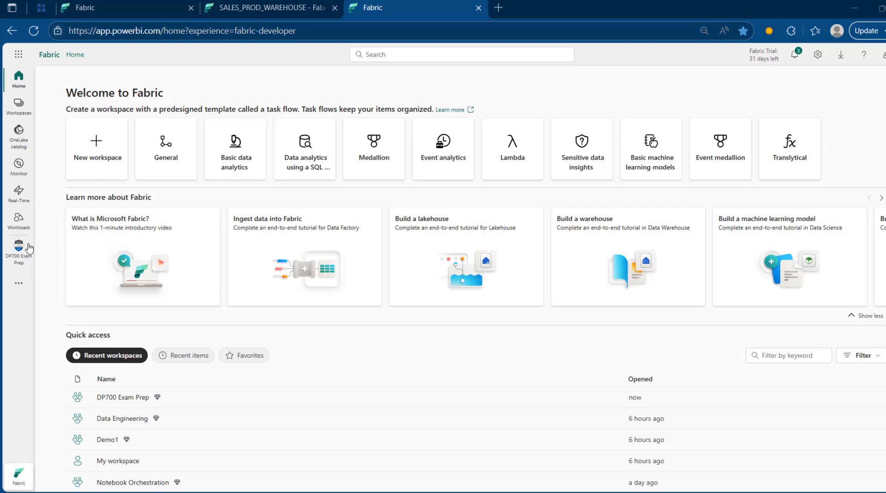
Step: Browse the 40 CSVs in SALES_PROD_LAKEHOUSE's SALES_FOLDER/region_orders_customers, then return to DP700 Exam Prep
click(19, 259)
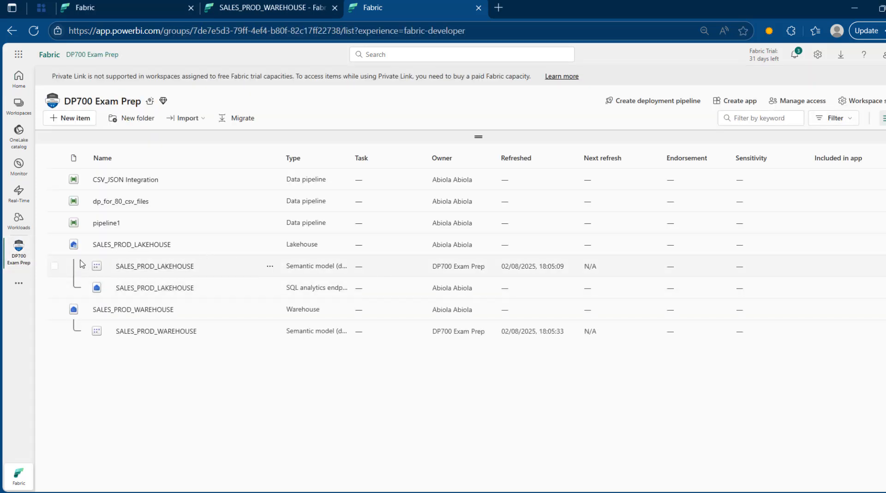
click(141, 246)
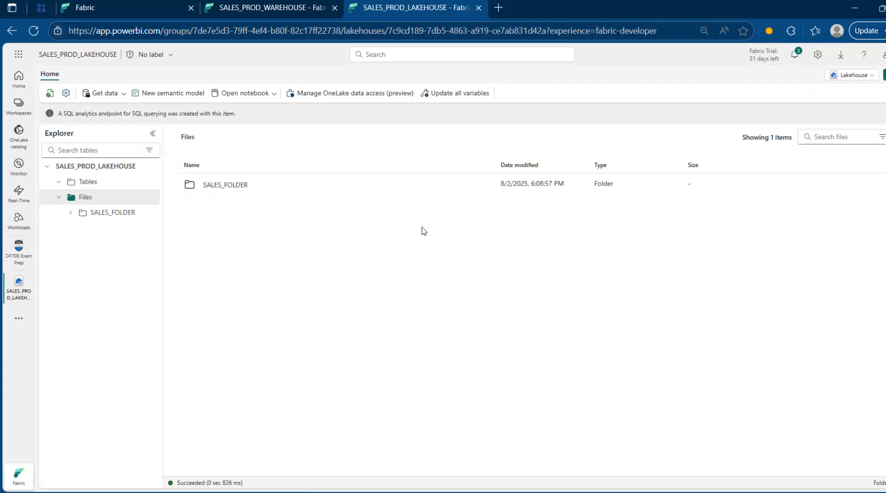
click(239, 190)
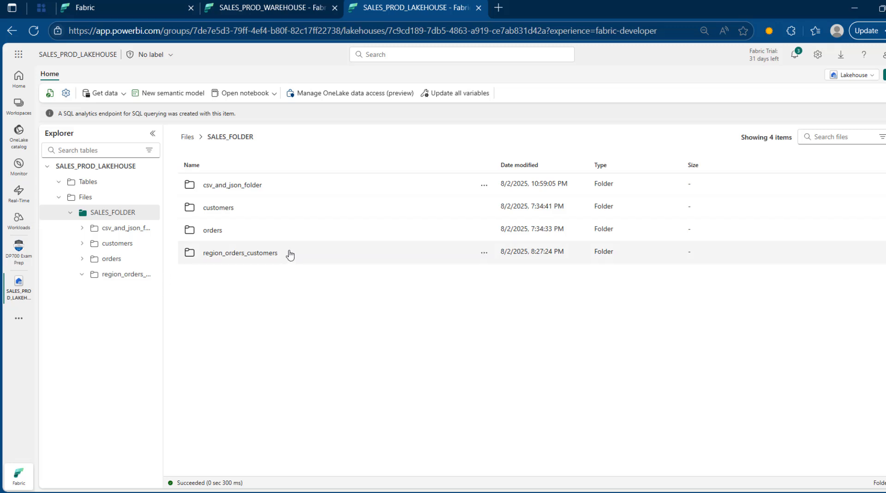
click(245, 257)
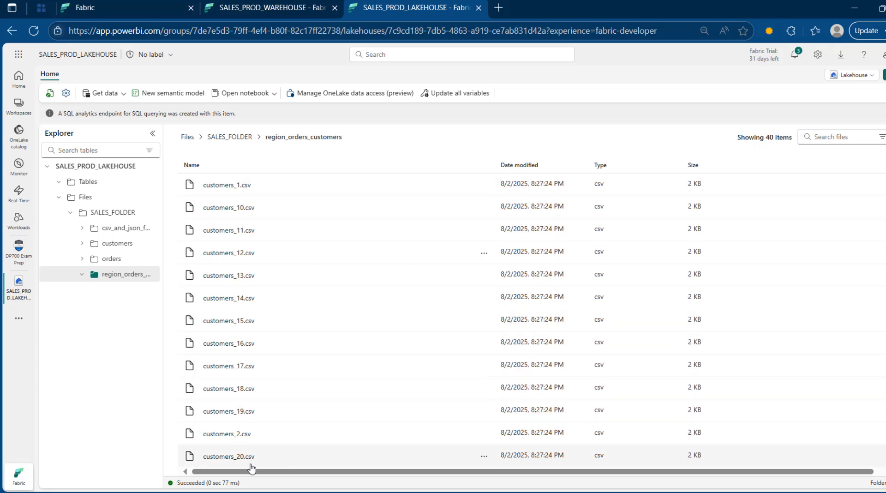
scroll(530, 300, down, 6)
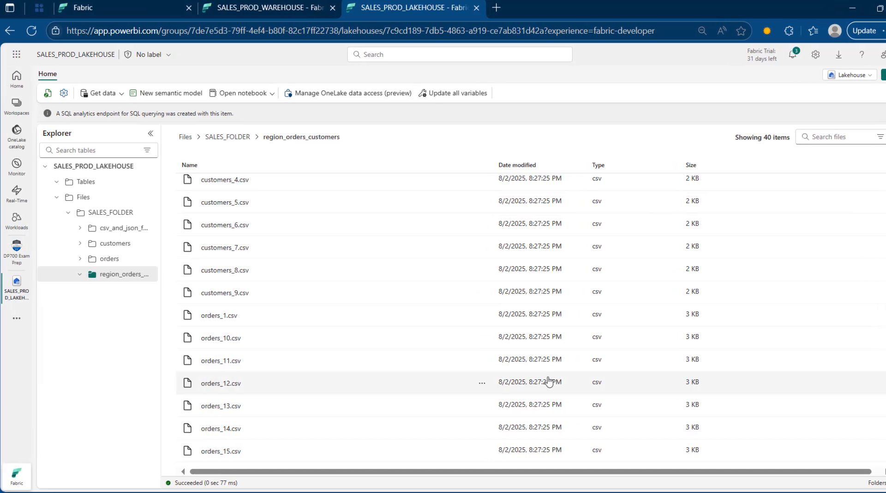
right_click(22, 251)
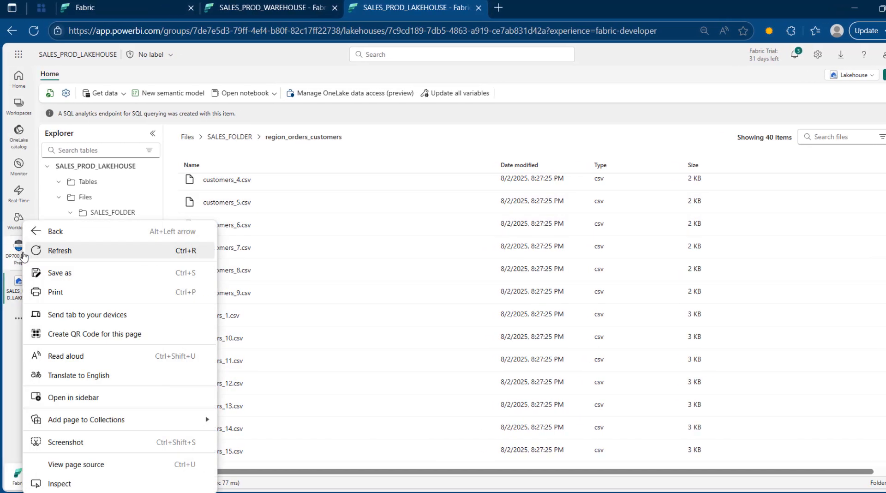
click(18, 252)
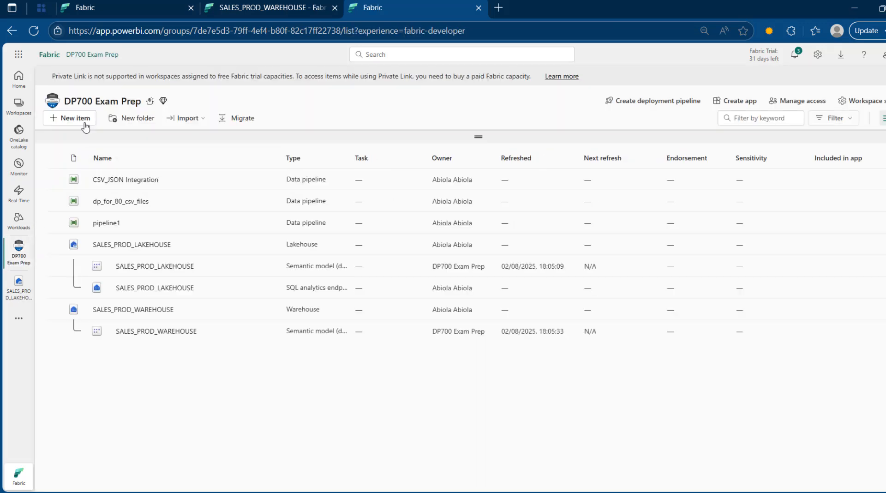
Step: Create a data pipeline named pipeline2 and start it with a blank activity canvas
click(74, 119)
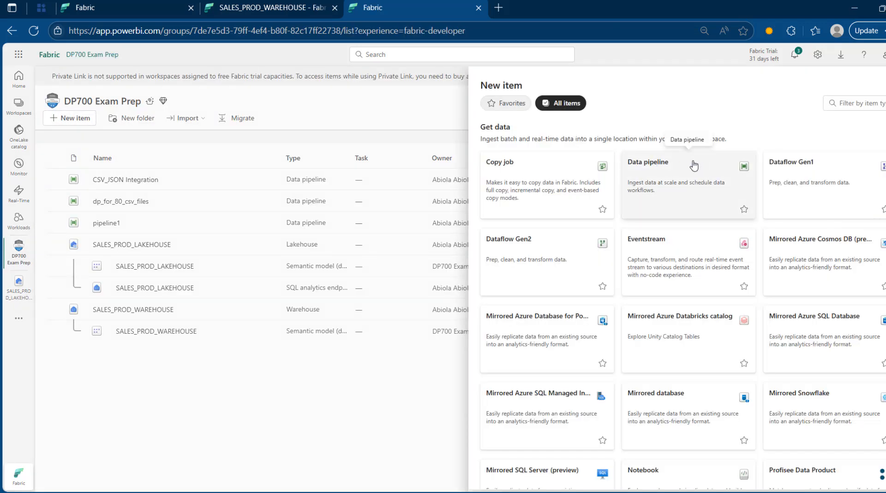
click(693, 165)
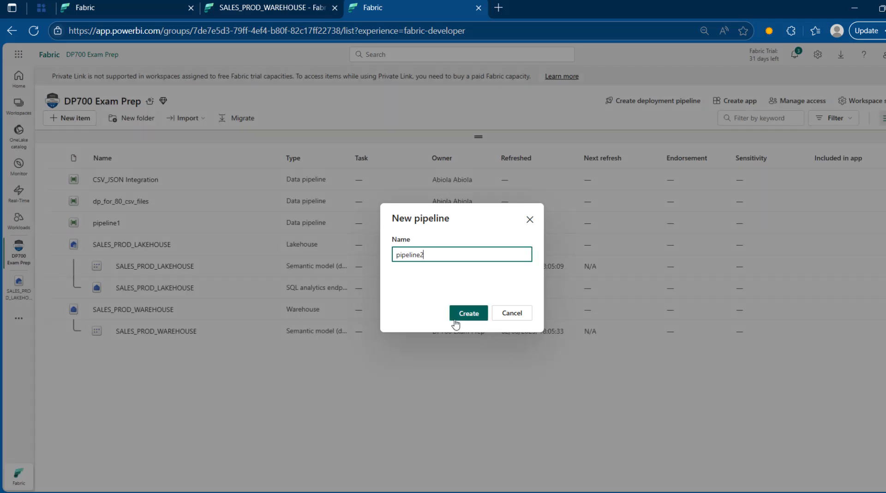
click(465, 313)
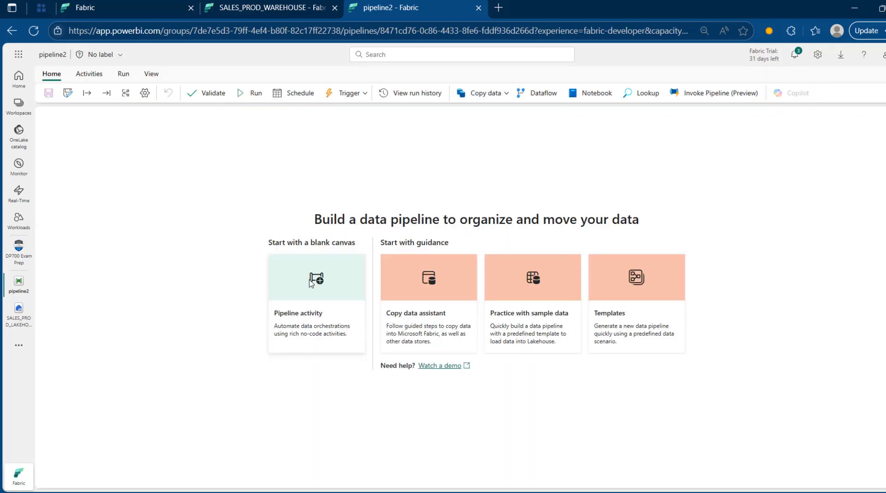
click(329, 291)
Step: Add a Get Metadata activity and place it at the canvas centre
text(ge)
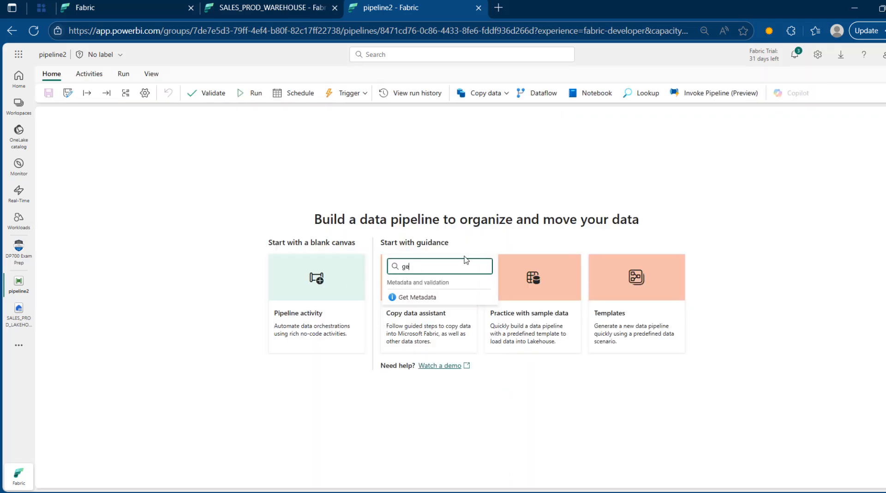
text(t)
click(432, 296)
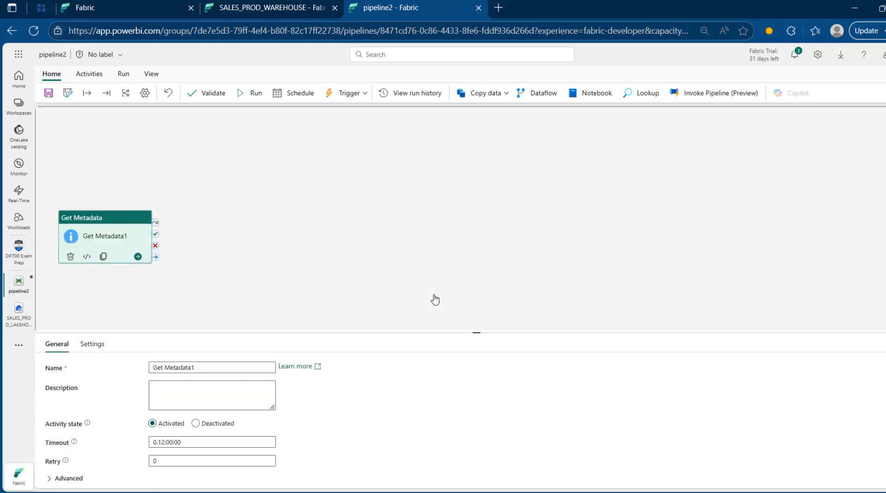
drag(117, 220, 394, 170)
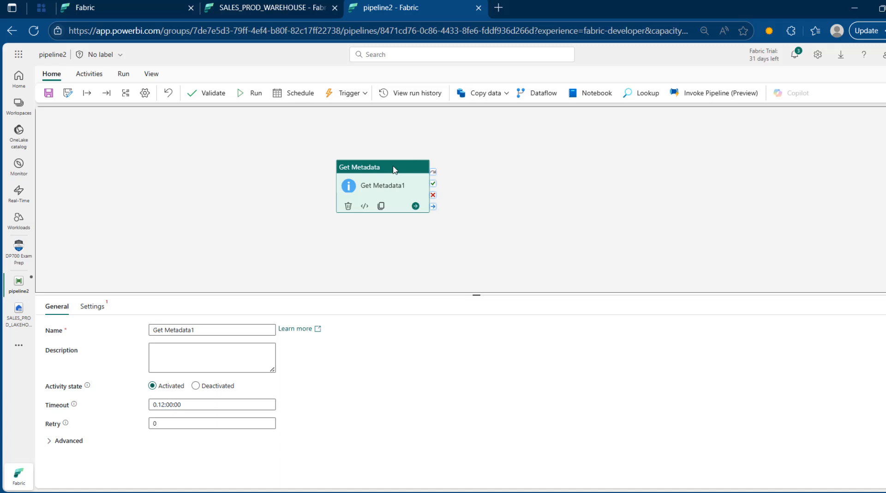
Step: Connect Get Metadata1 to SALES_PROD_LAKEHOUSE with Files as the root folder
click(91, 307)
click(193, 333)
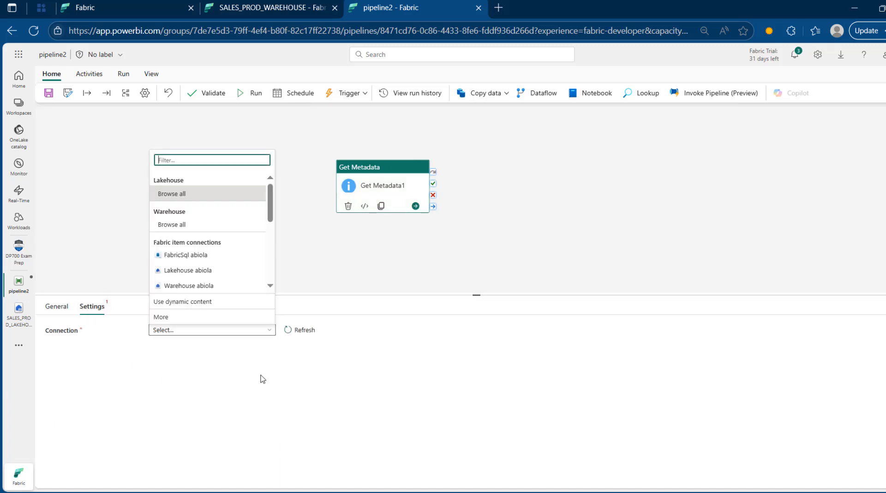
click(182, 316)
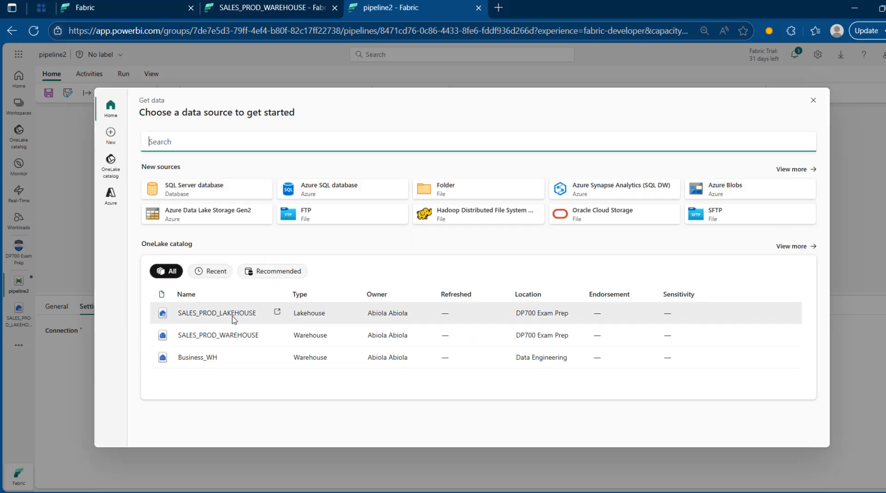
click(233, 316)
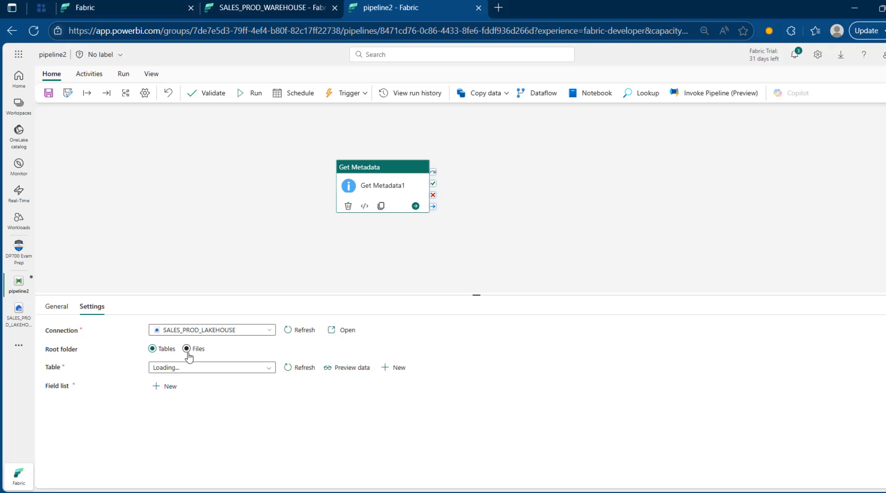
click(187, 350)
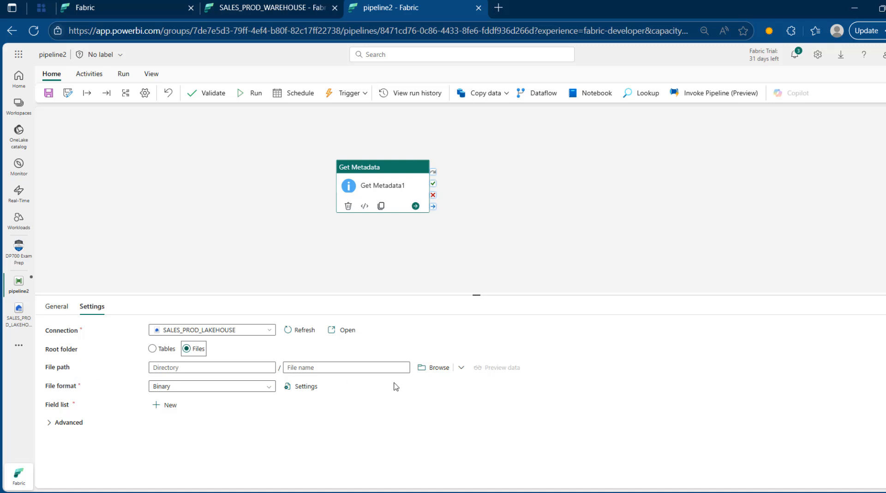
Step: Set Get Metadata1's directory to SALES_FOLDER/region_orders_customers with DelimitedText file format
click(439, 368)
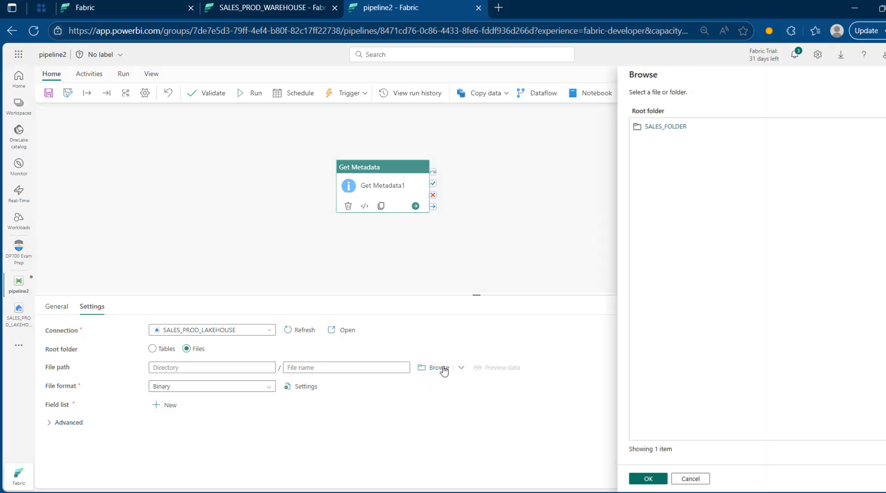
click(664, 127)
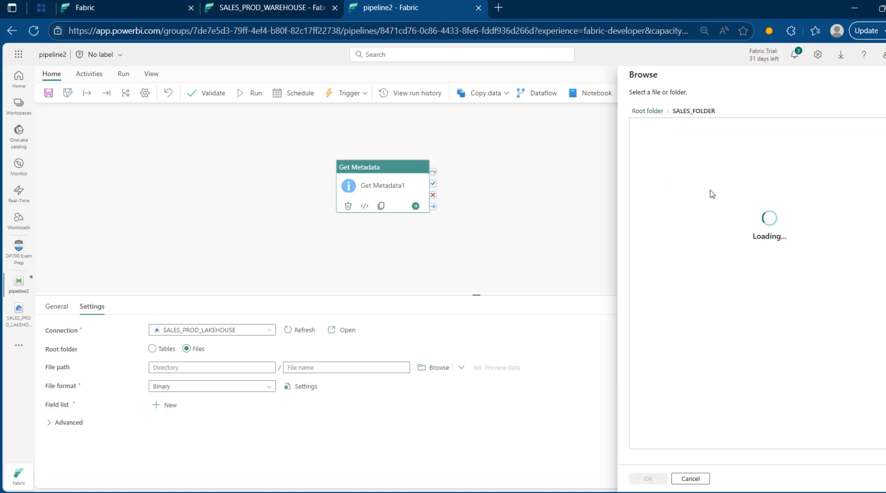
click(679, 179)
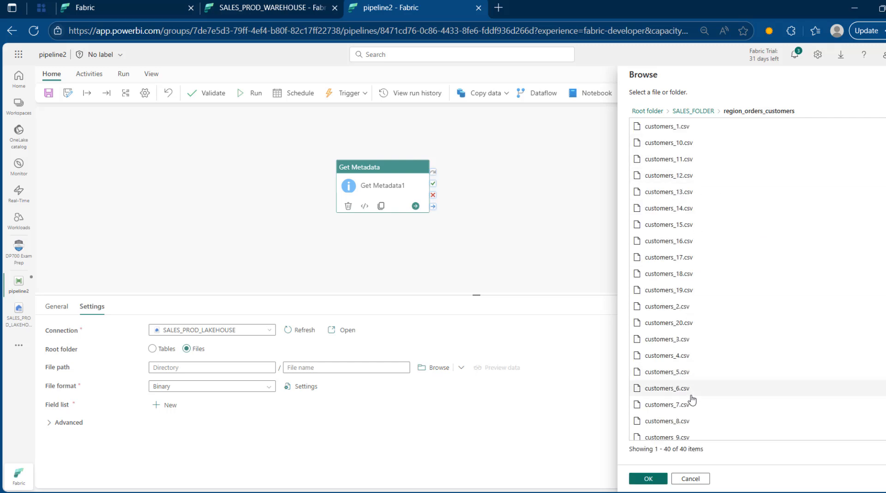
click(648, 478)
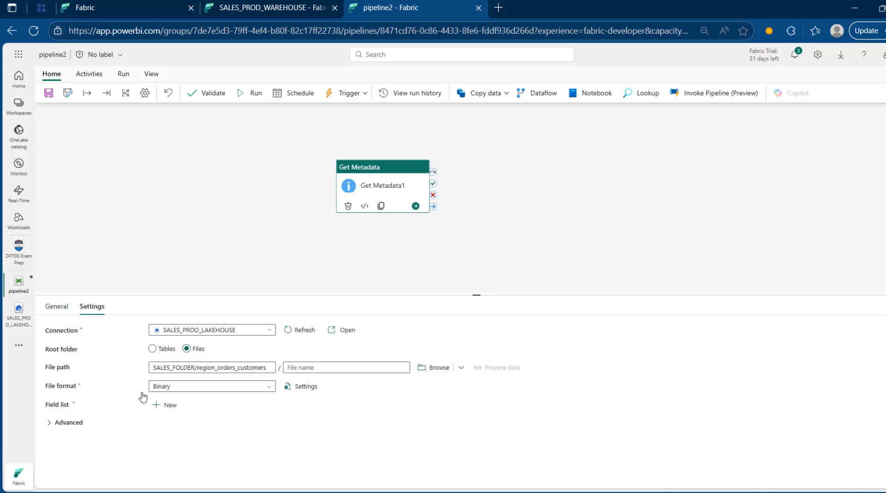
click(170, 388)
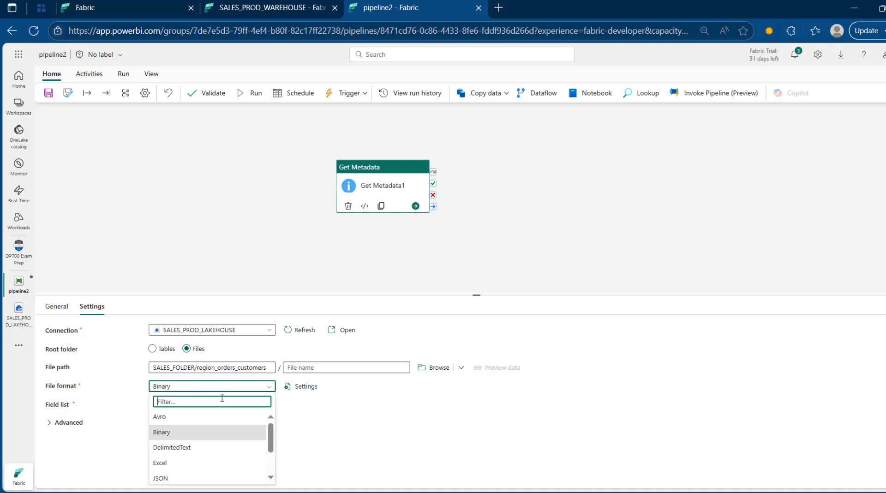
click(185, 448)
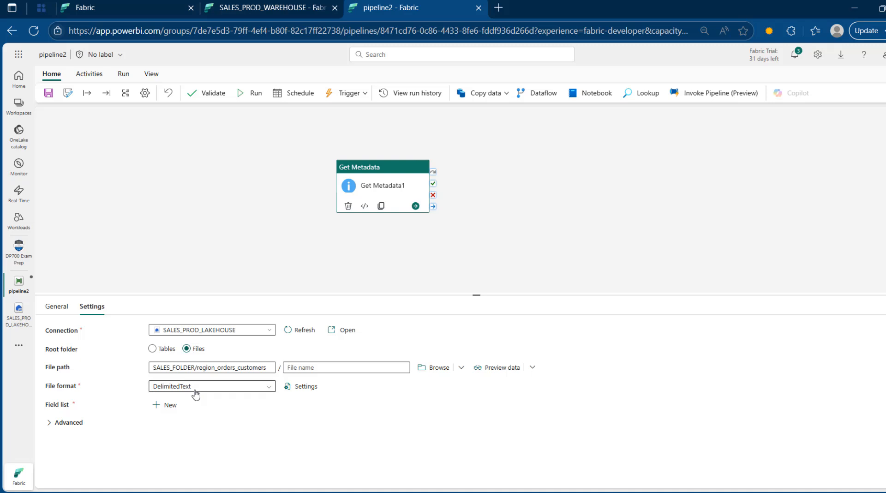
Step: Add Child items to the field list and check the CSV data preview
click(162, 406)
click(198, 435)
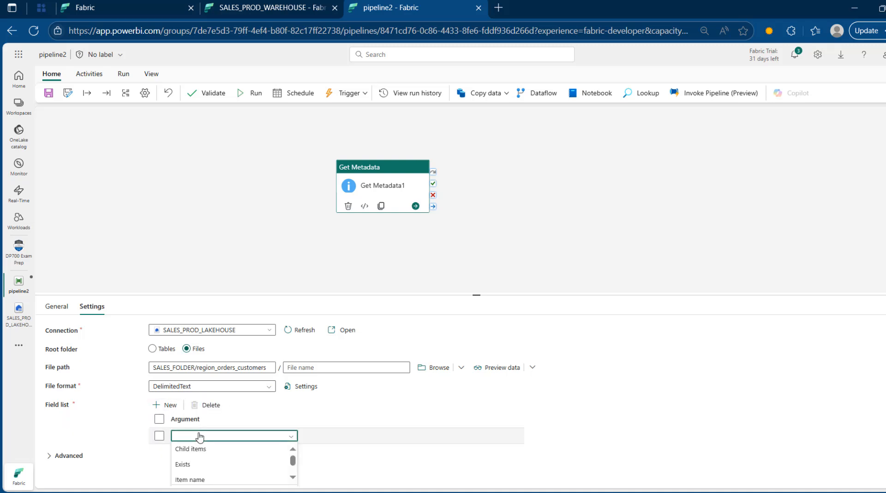
click(208, 450)
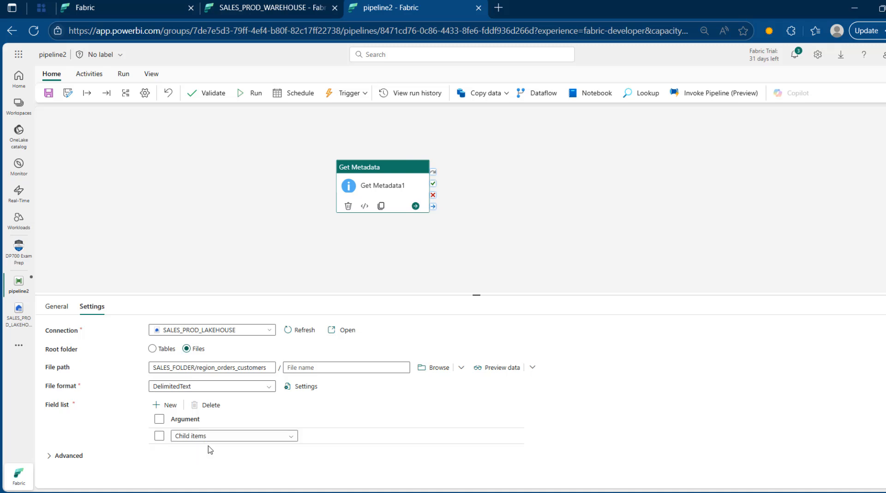
click(502, 368)
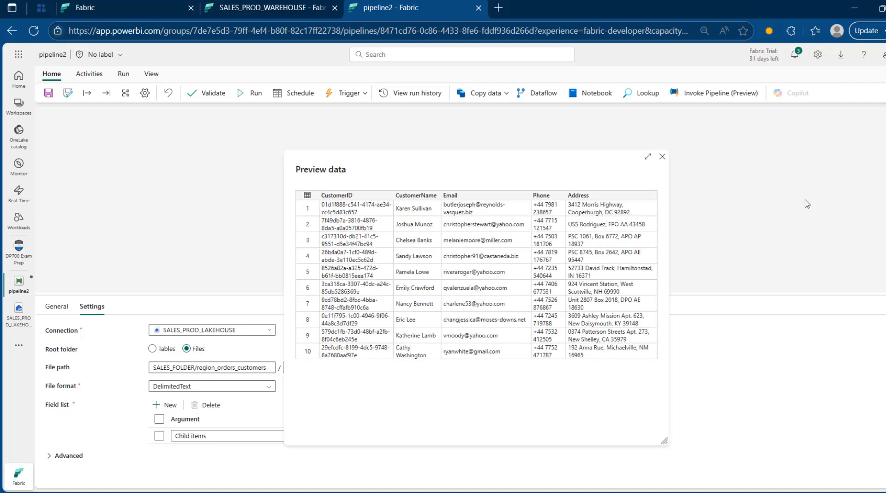
click(662, 157)
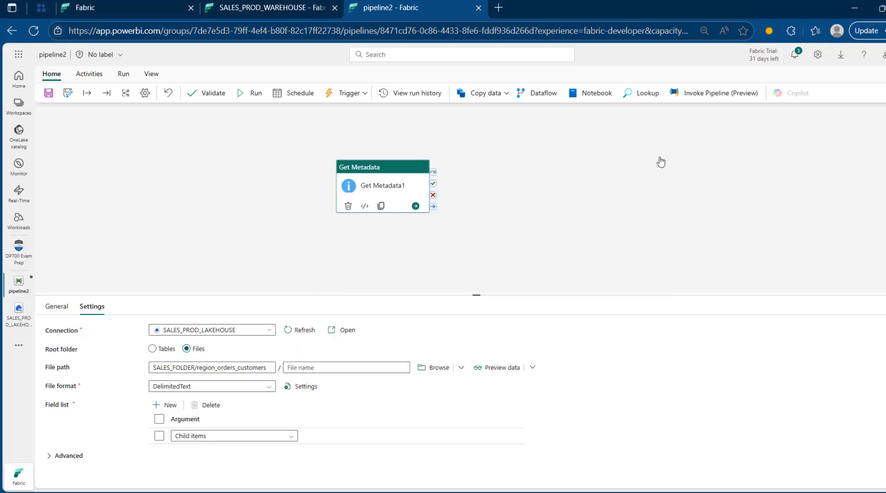
click(216, 95)
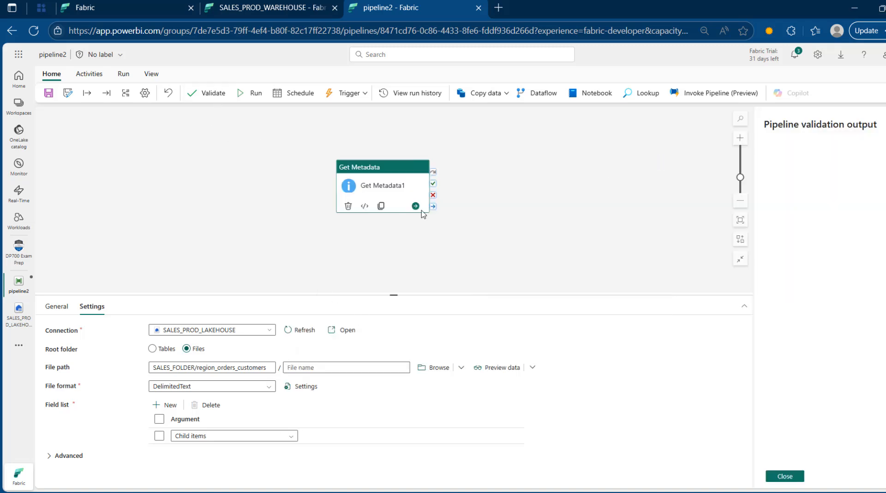
click(254, 92)
click(469, 306)
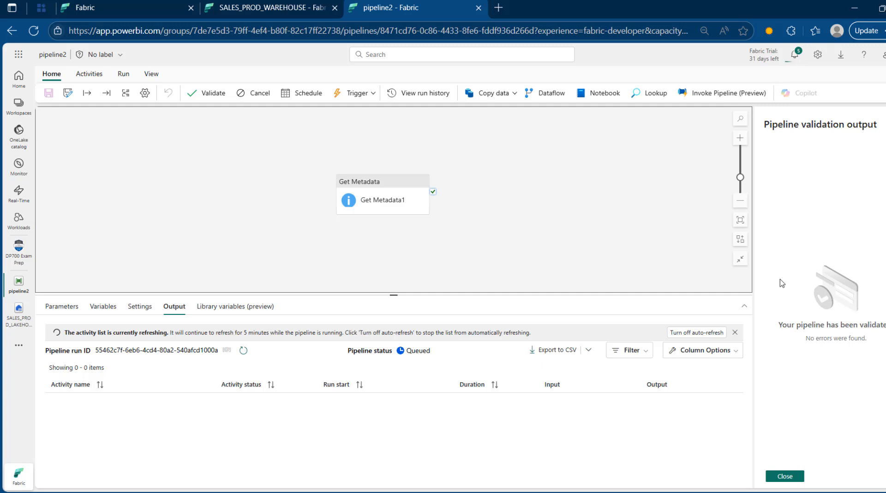
click(787, 477)
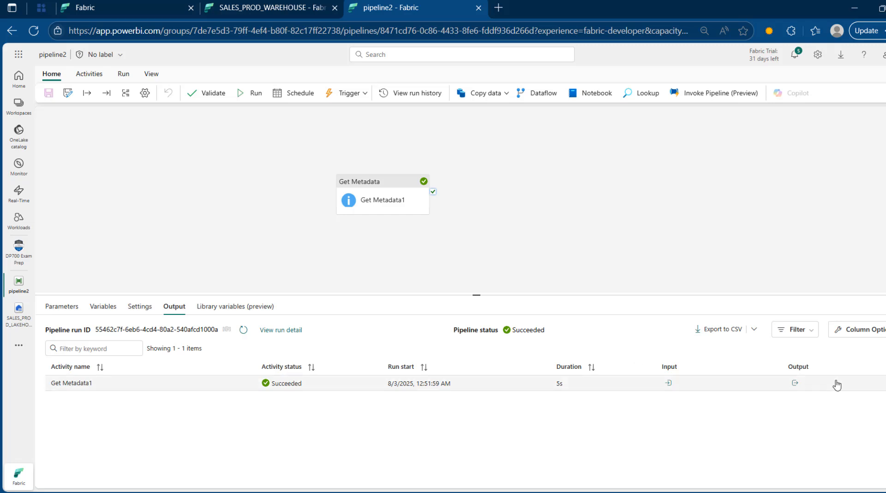
click(794, 383)
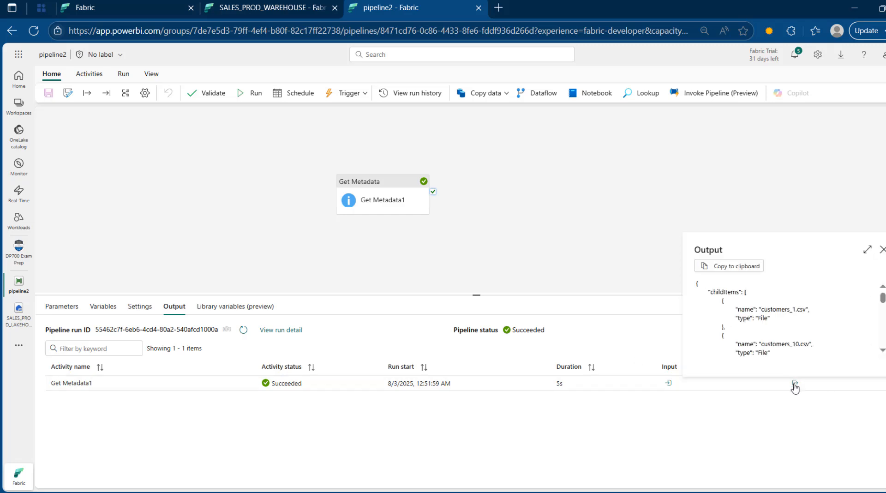
click(867, 249)
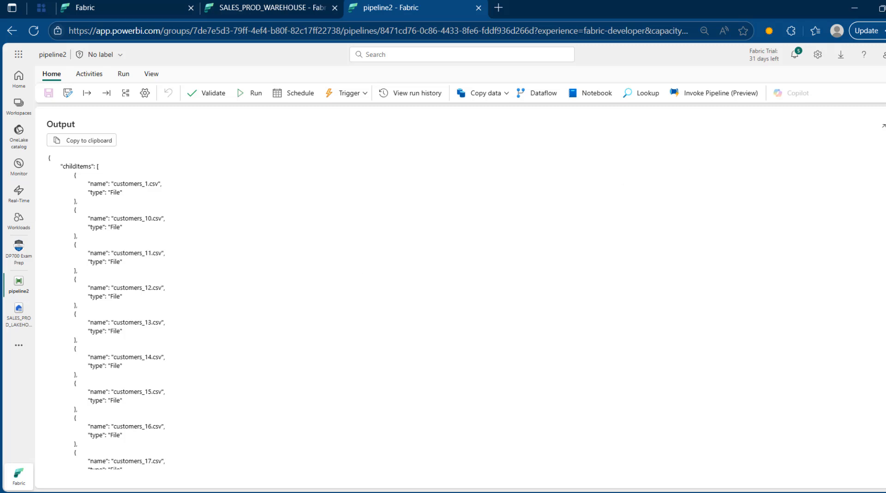
click(885, 126)
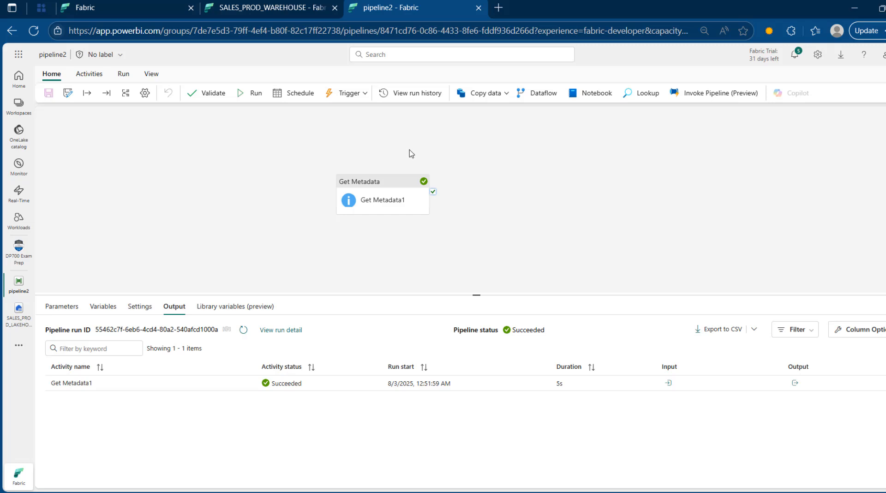
Step: Add a ForEach activity that runs after Get Metadata1 succeeds
click(90, 75)
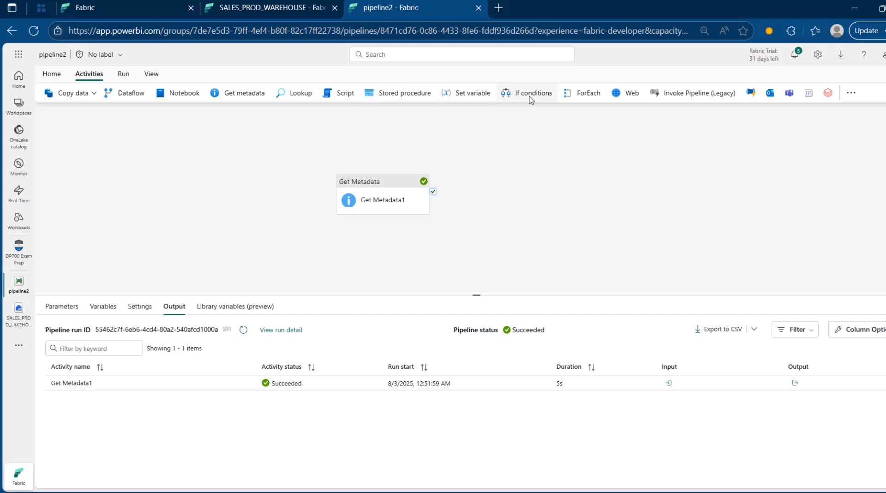
click(585, 92)
drag(393, 187, 279, 169)
drag(323, 187, 483, 182)
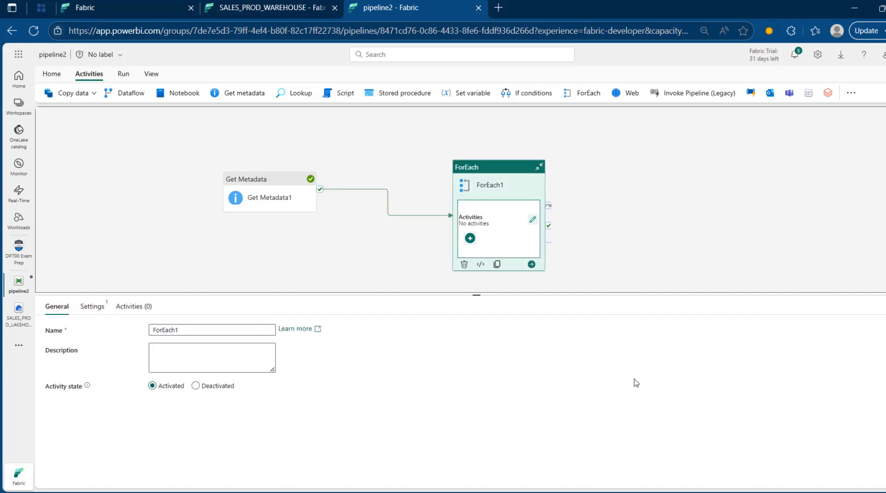
Step: Bring up ForEach1's loop settings and focus the Items field
click(92, 307)
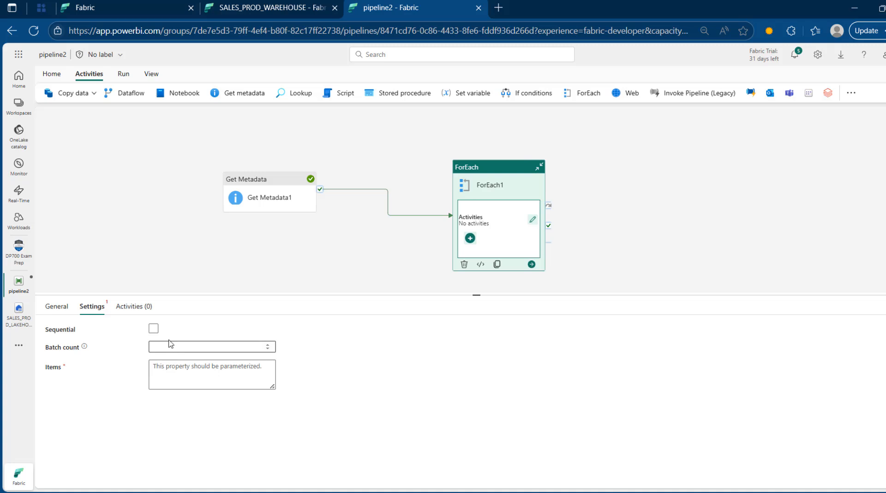
click(190, 381)
click(209, 399)
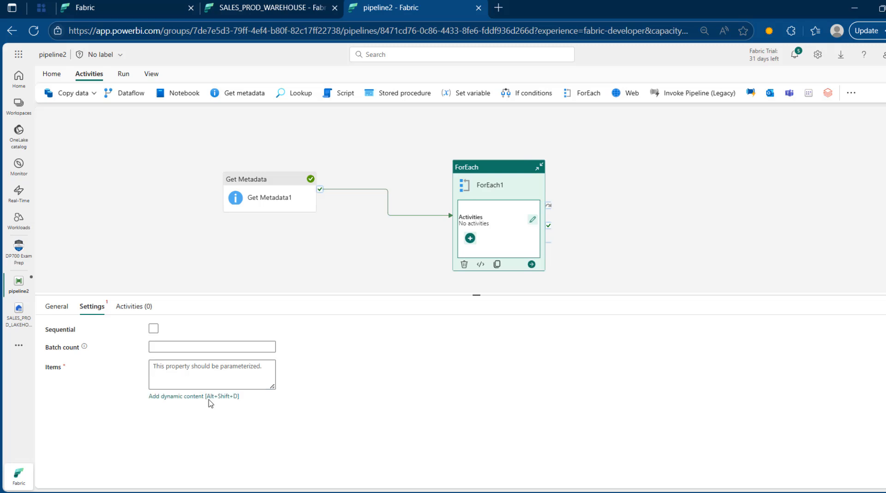
Step: Insert Get Metadata1's childItems output as ForEach1's Items expression
click(209, 387)
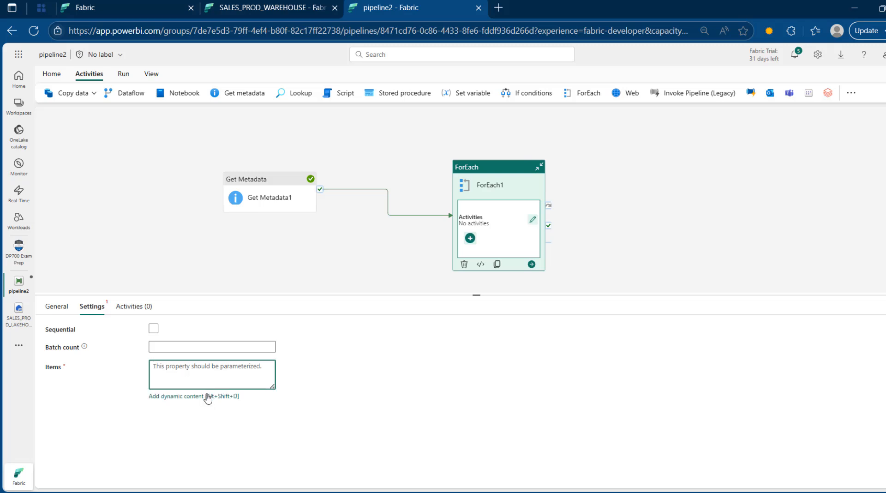
click(206, 395)
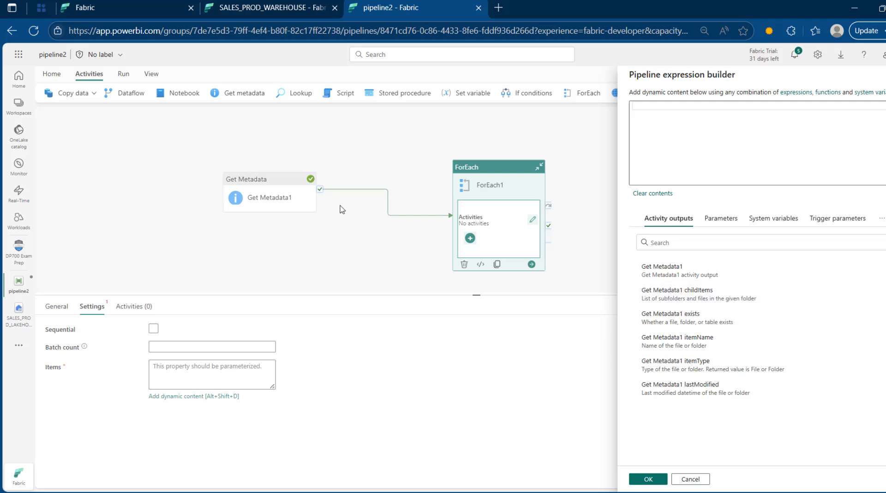
click(683, 293)
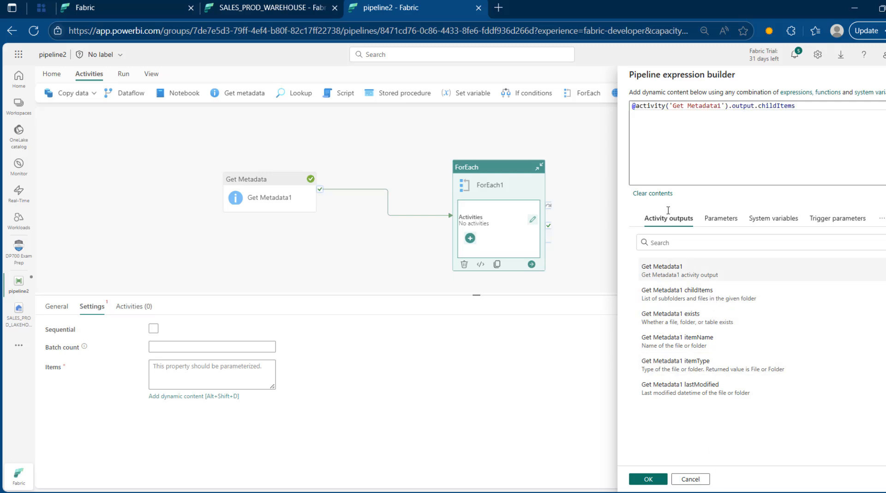
Step: Remove the stray 'o' from the expression, confirm it, and enter the loop's inner canvas
click(637, 106)
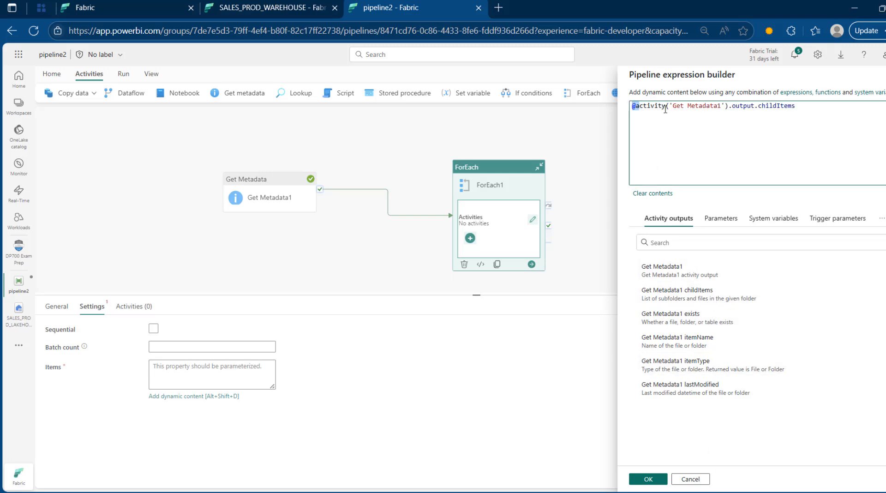
drag(636, 106, 736, 111)
click(762, 108)
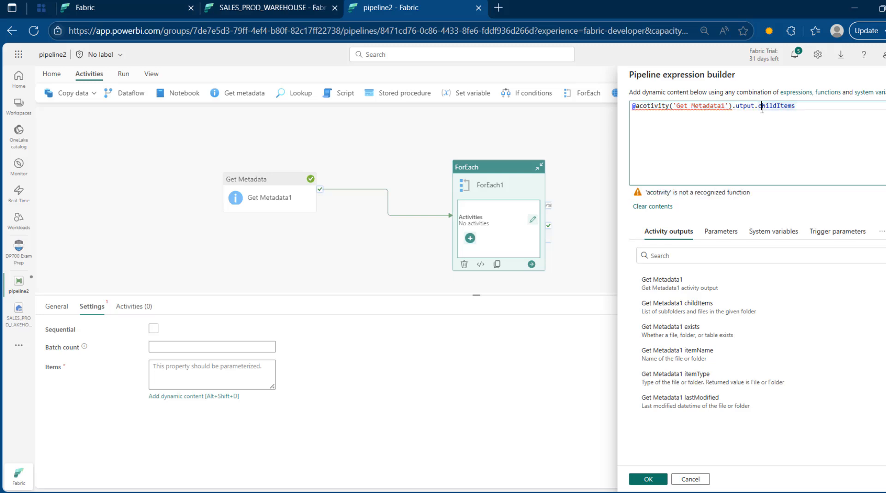
click(646, 108)
key(BackSpace)
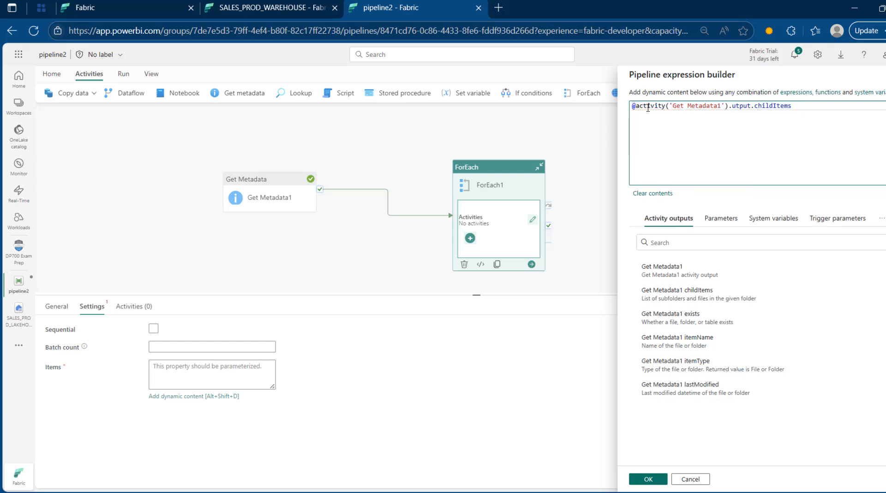
click(646, 479)
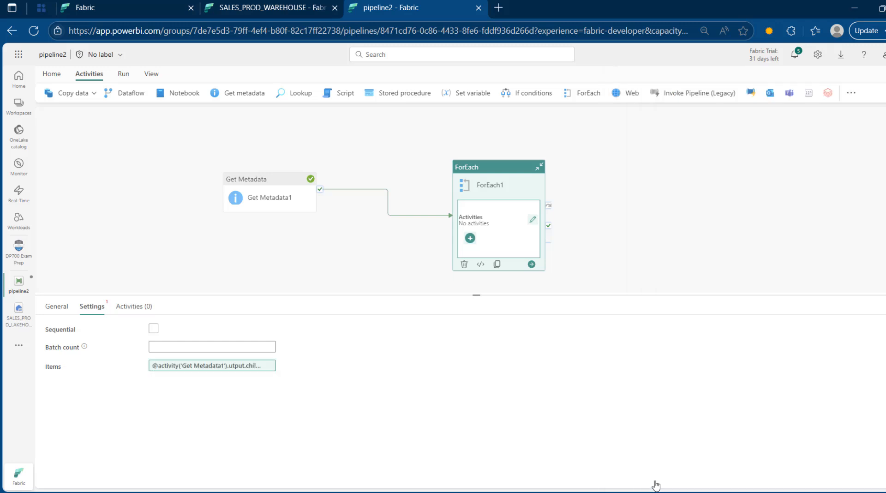
click(532, 220)
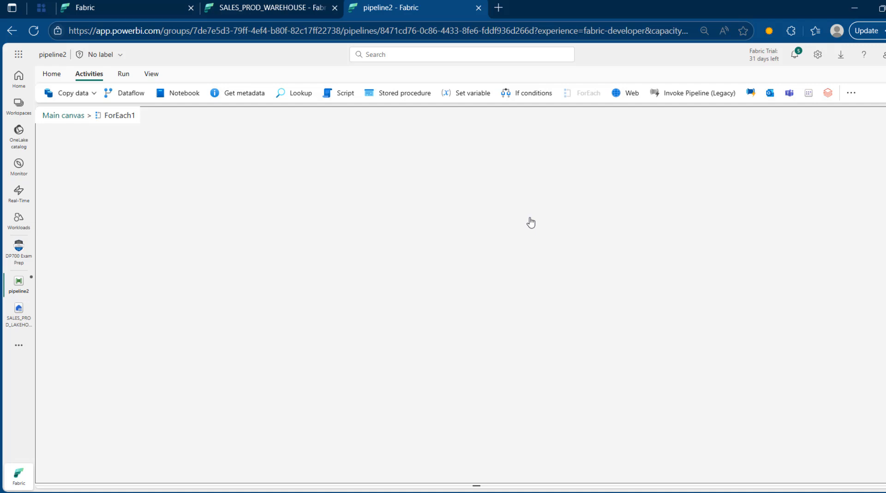
Step: Add If Condition1 inside ForEach1, move it upper centre, and show its expression and cases
click(538, 93)
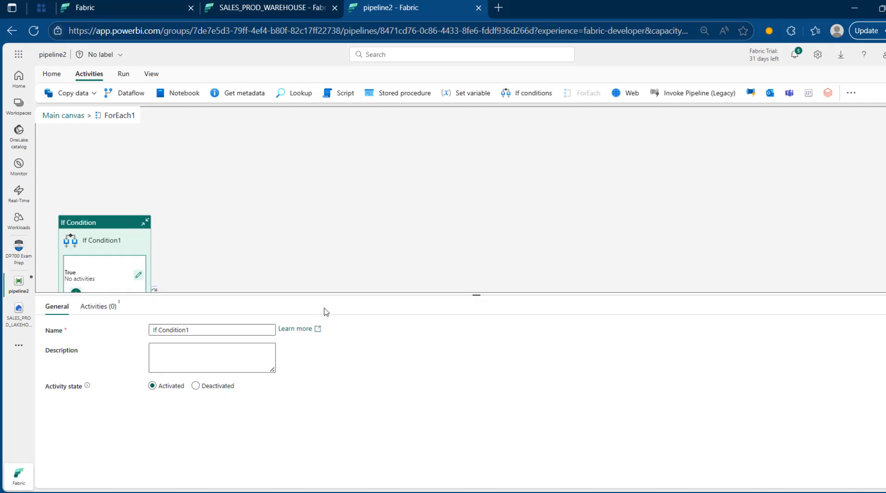
drag(118, 223, 392, 131)
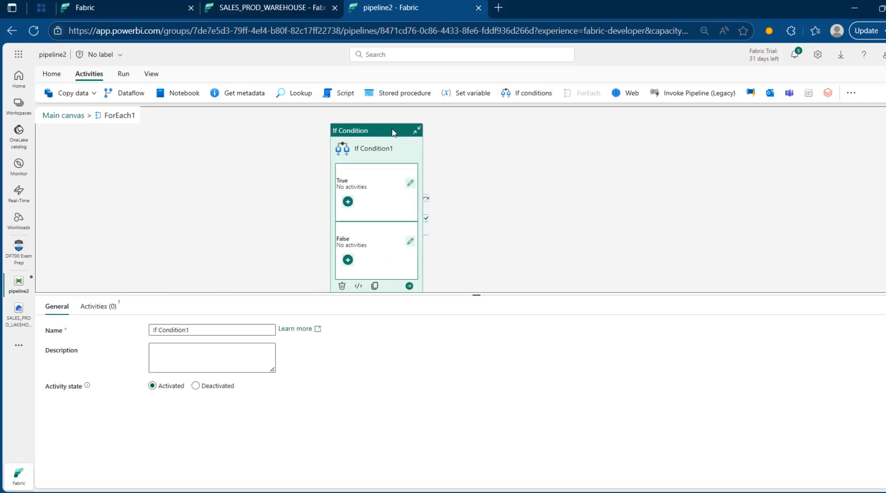
click(94, 308)
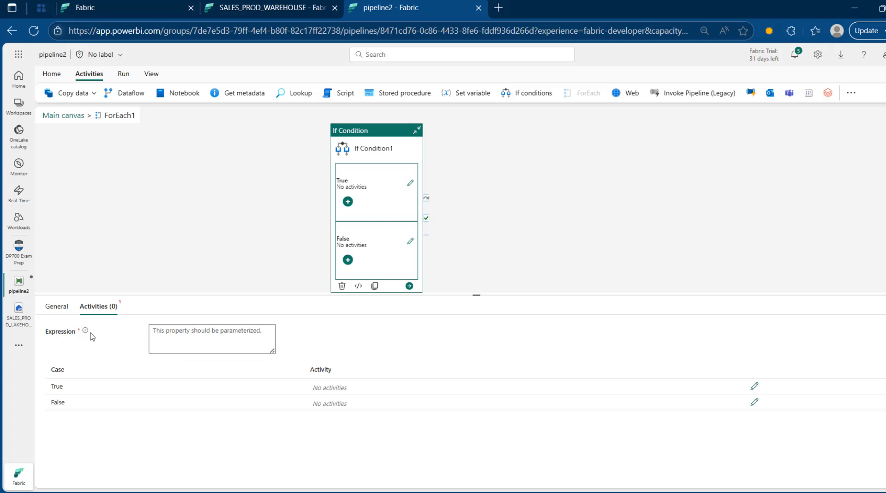
mouse_move(86, 334)
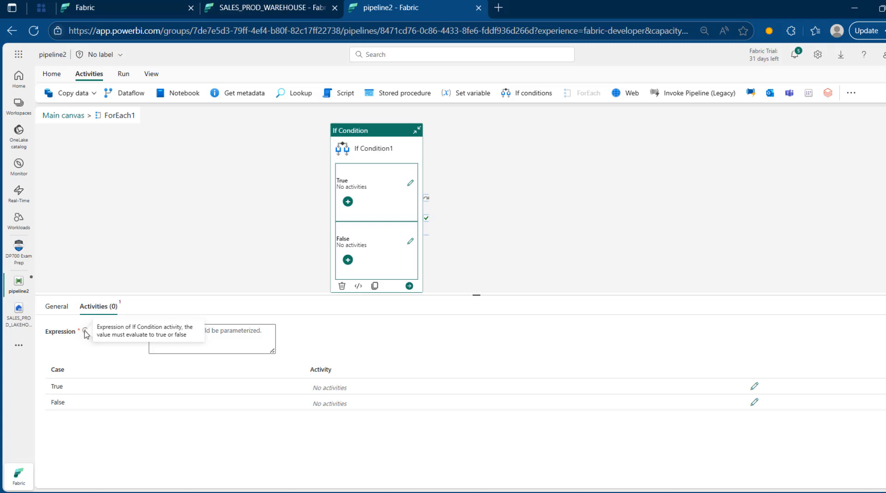
click(217, 333)
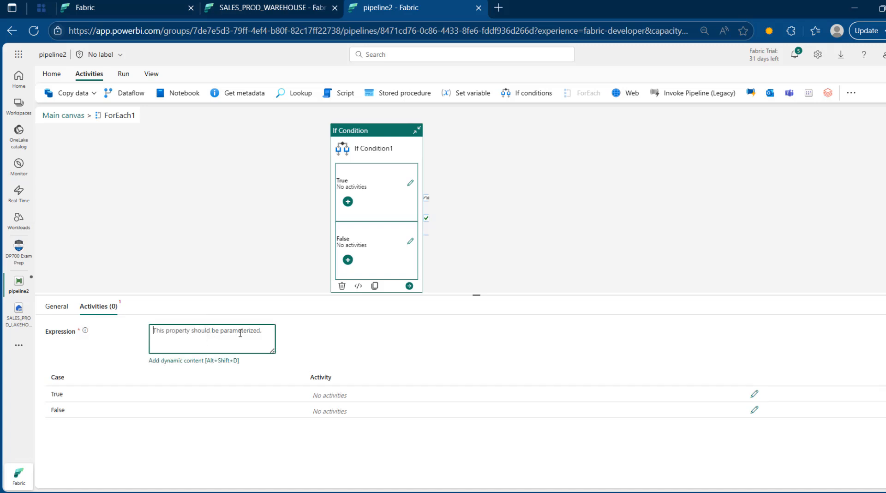
click(223, 360)
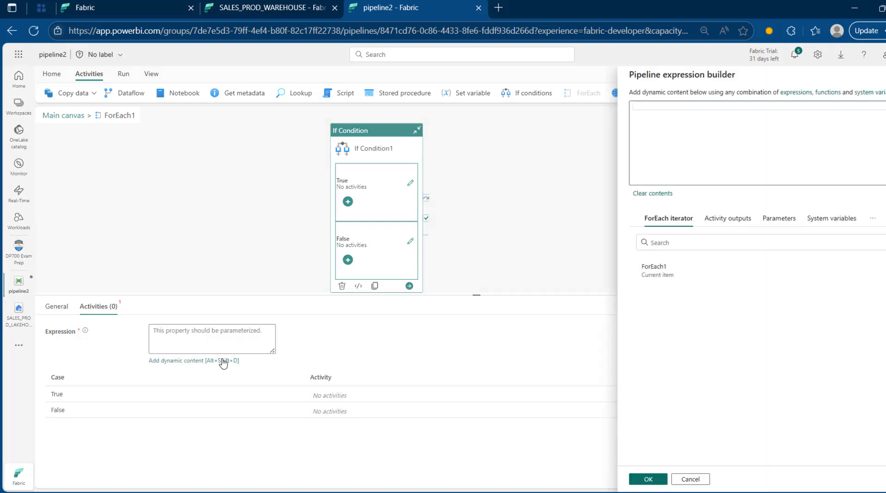
click(701, 112)
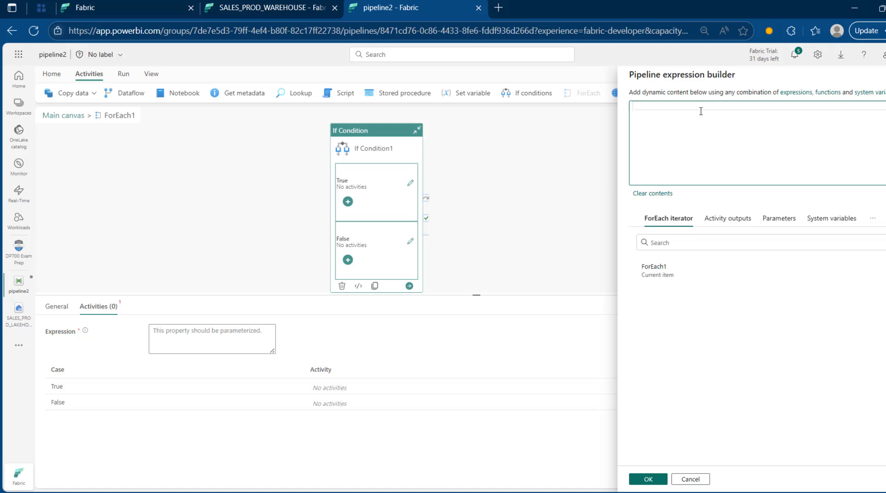
text(@starts)
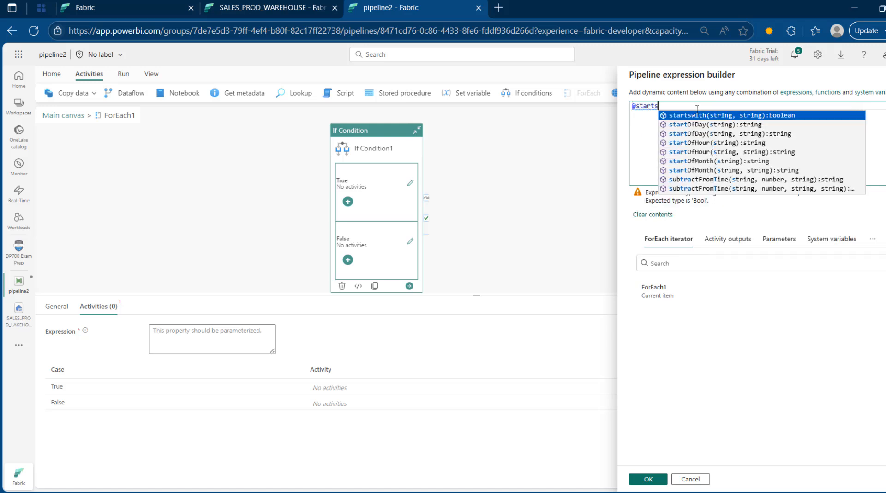
key(Tab)
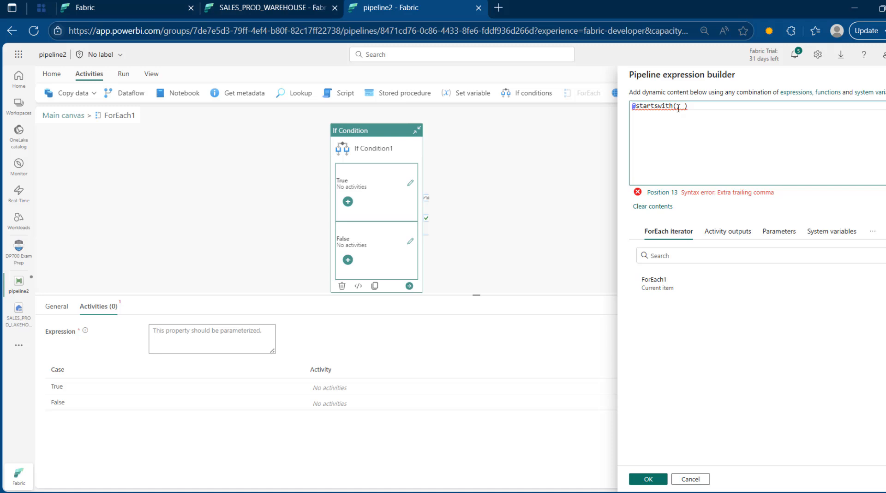
click(666, 287)
text(.name)
key(Right)
key(Right)
text(')
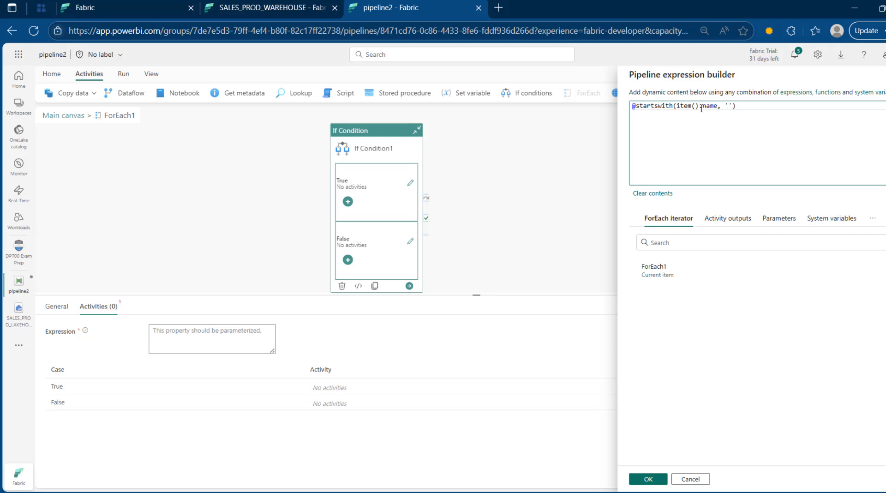
text(orders)
click(646, 479)
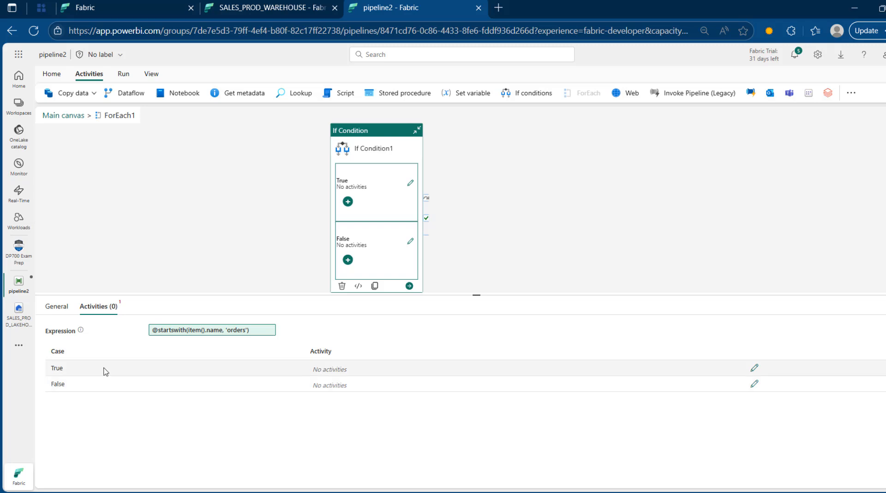
Step: Add a Copy data activity to If Condition1's True branch
click(755, 368)
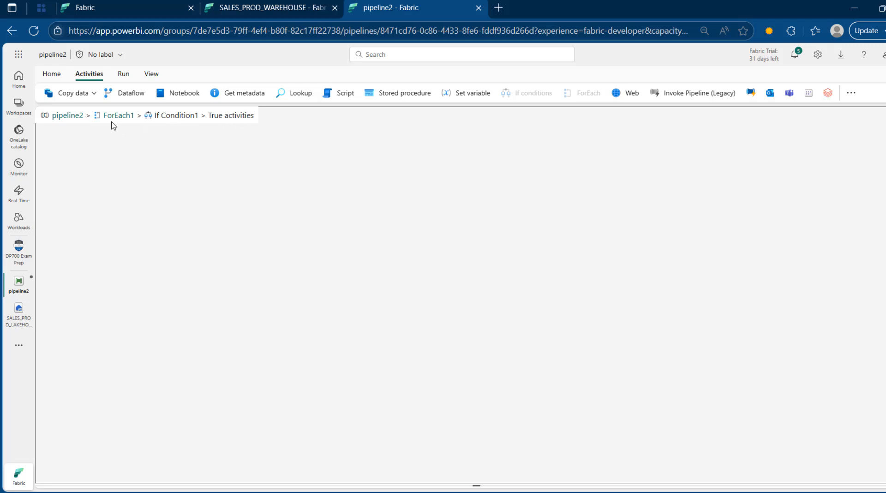
click(81, 97)
click(87, 113)
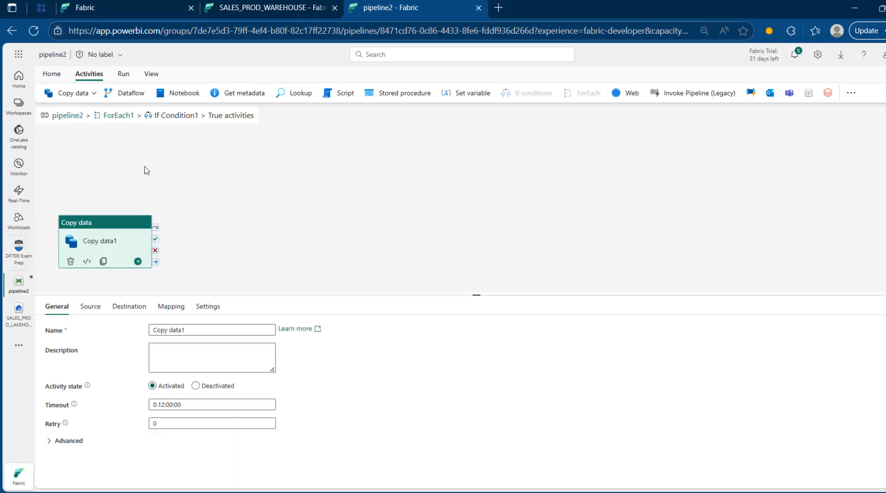
Step: Rename the copy activity to 'Copy data for orders'
click(212, 327)
key(BackSpace)
text(for orders)
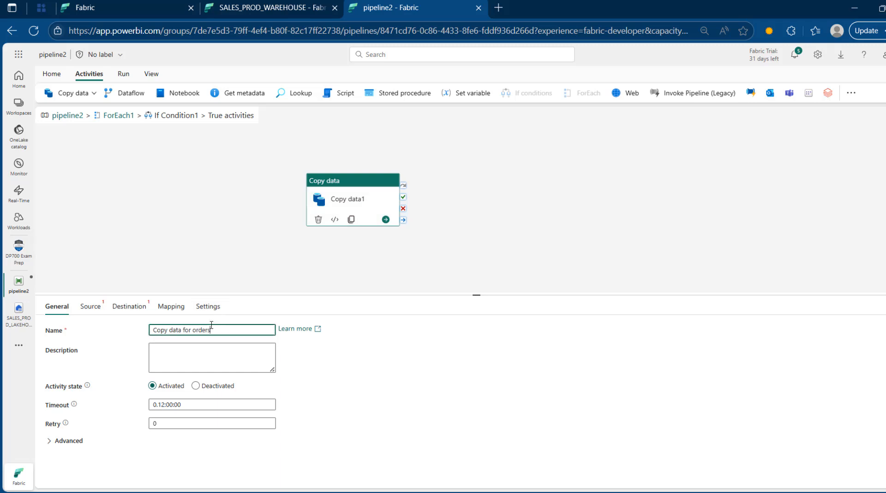
click(73, 305)
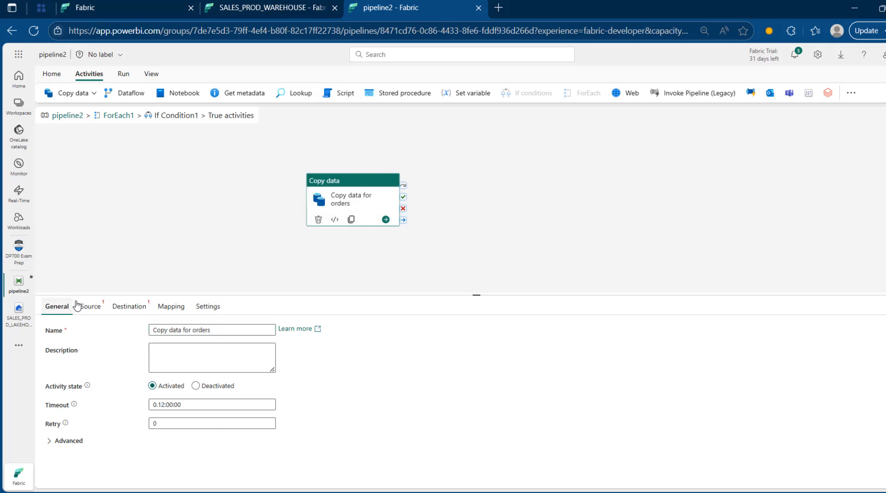
click(91, 306)
Step: Connect the copy source to SALES_PROD_LAKEHOUSE with Files as the root folder
click(223, 330)
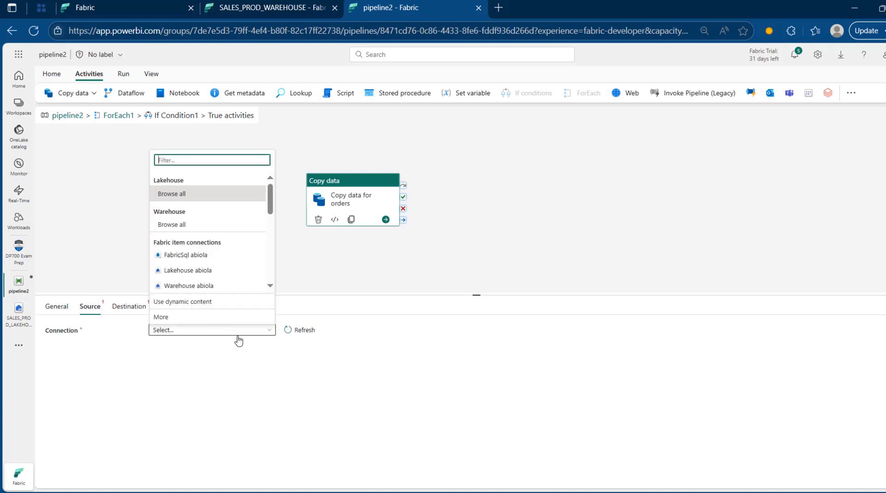
click(214, 316)
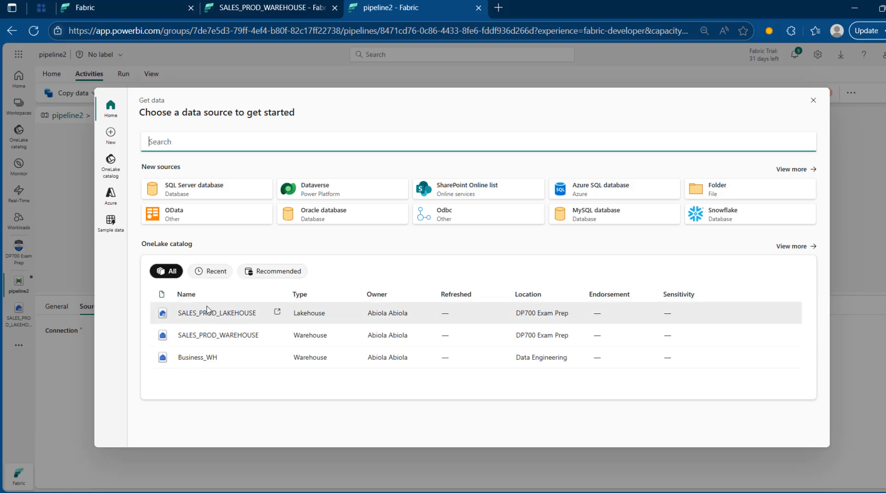
click(210, 312)
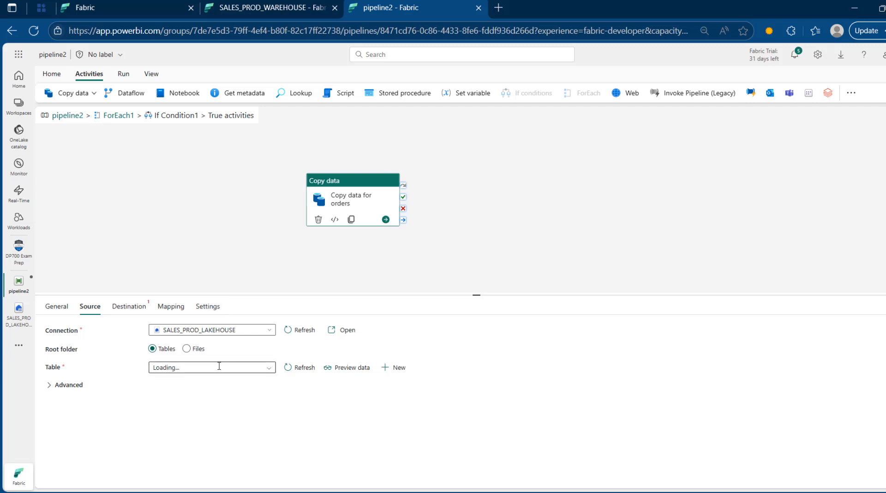
click(186, 349)
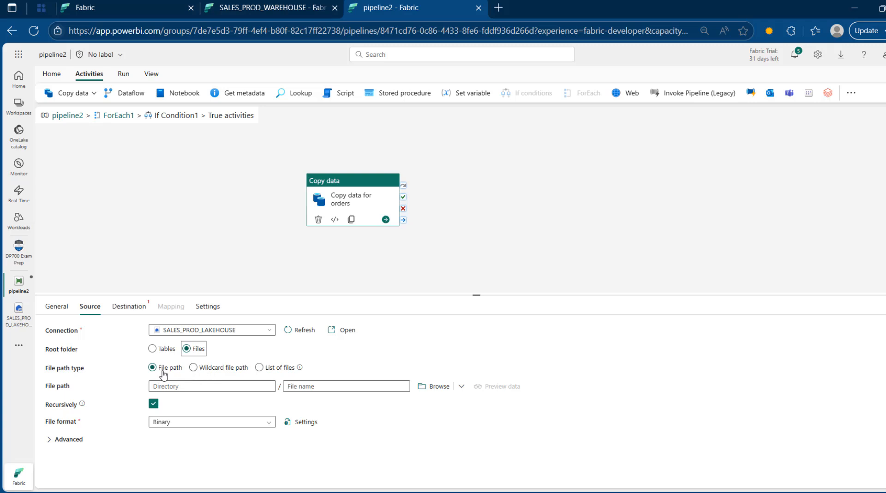
Step: Set the source directory to SALES_FOLDER/region_orders_customers
click(439, 387)
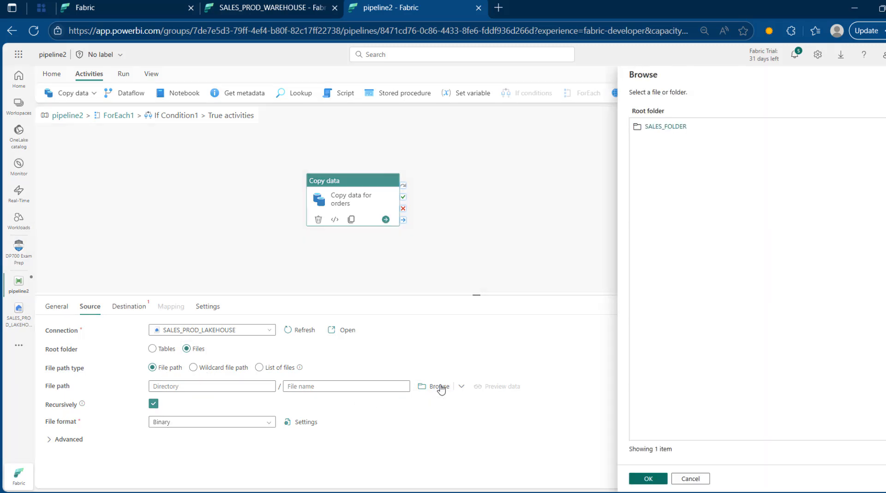
click(660, 133)
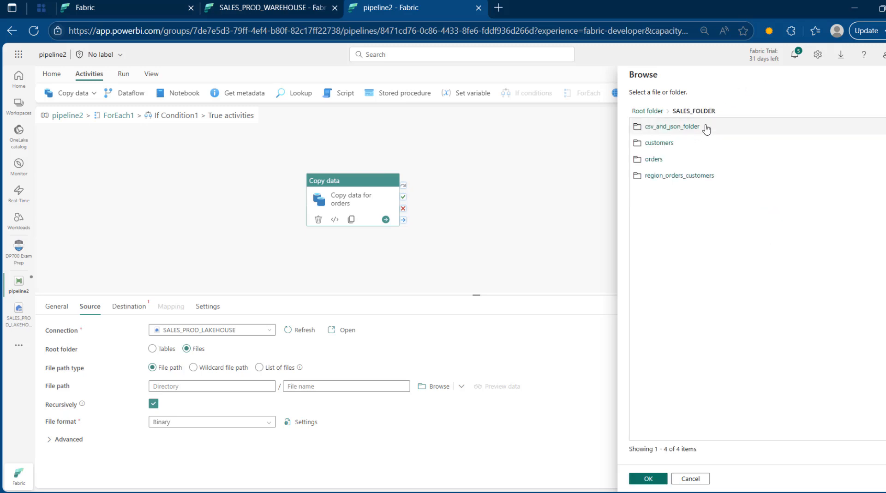
click(683, 176)
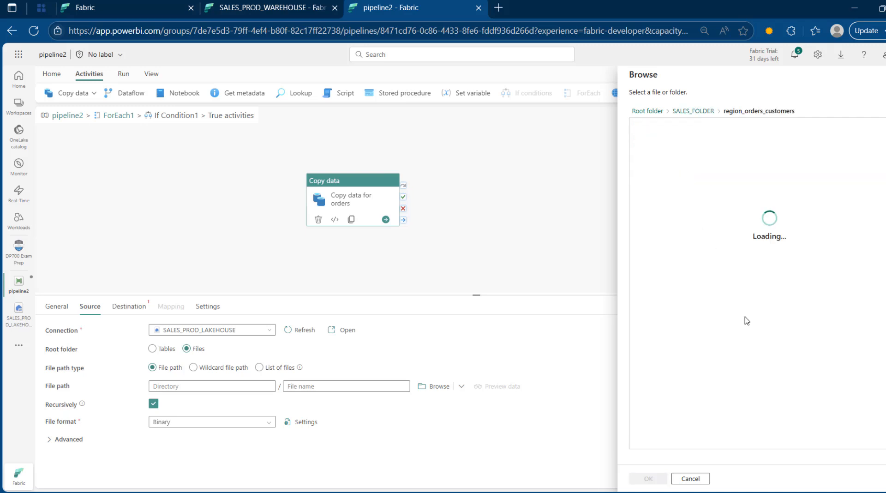
click(648, 479)
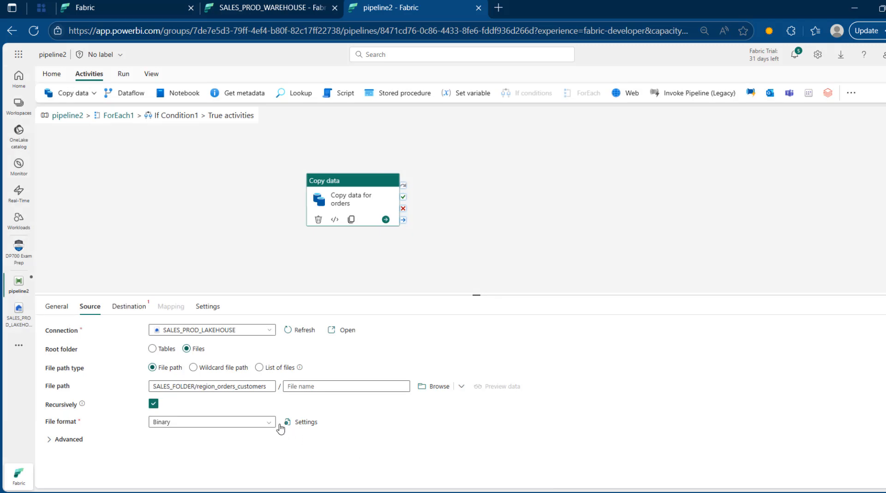
Step: Clear the source directory path and switch the source to a wildcard file path
click(173, 387)
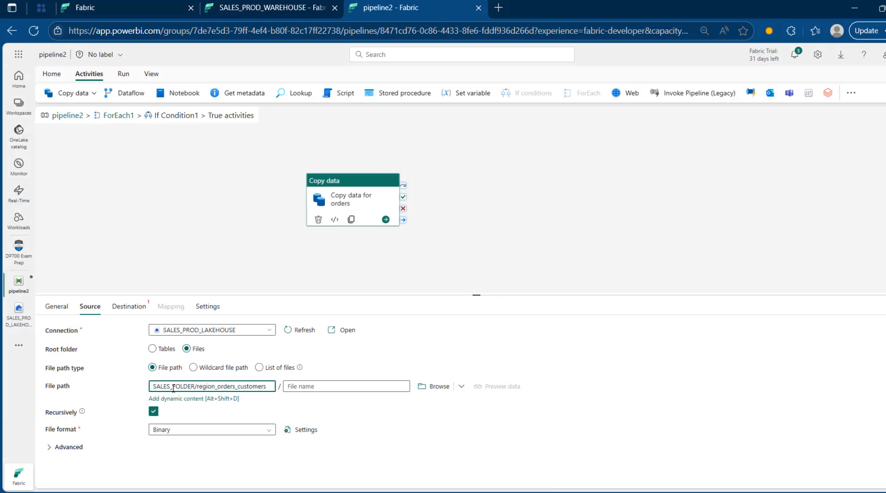
key(ctrl+a)
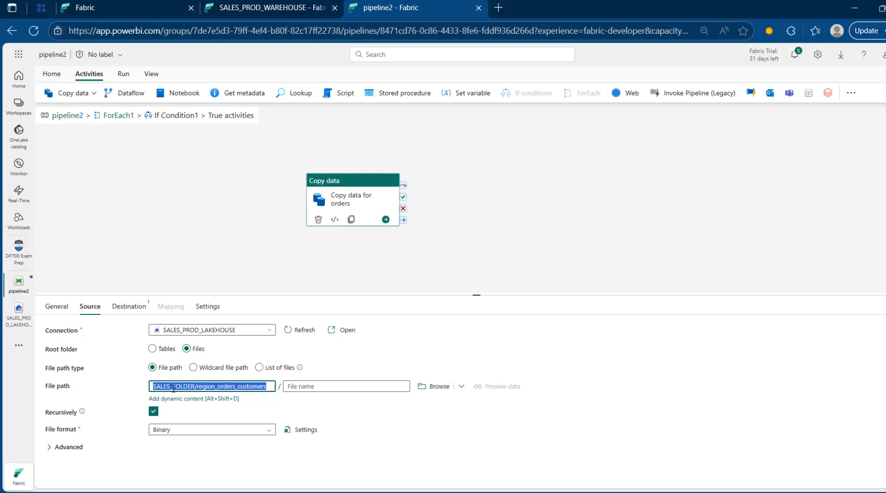
key(BackSpace)
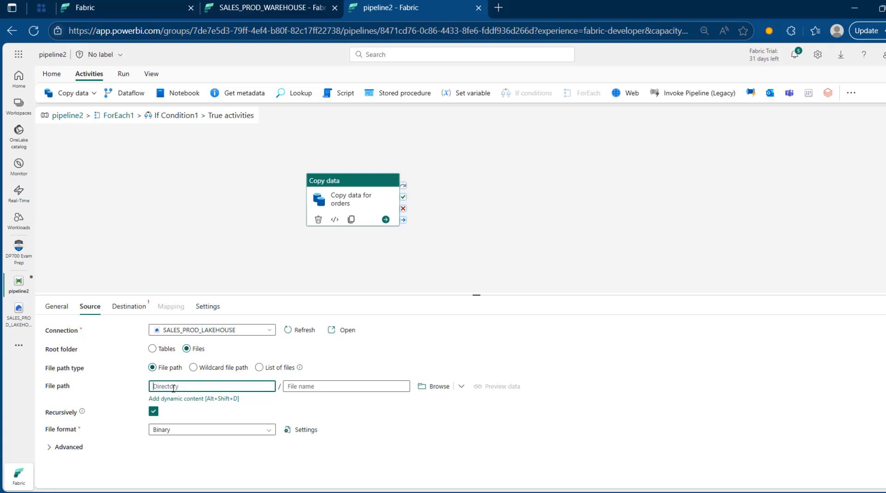
click(225, 371)
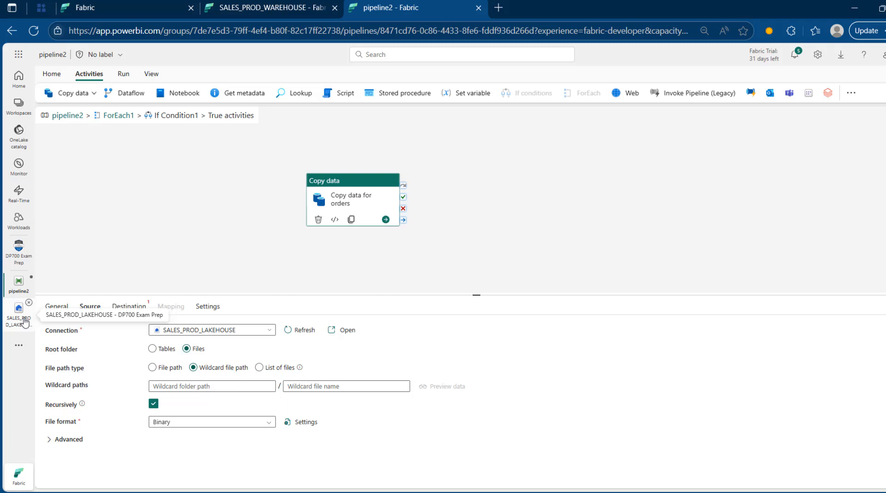
Step: Set wildcard folder SALES_FOLDER/region_orders_customers and wildcard file name orders_?.csv
click(183, 385)
key(ctrl+v)
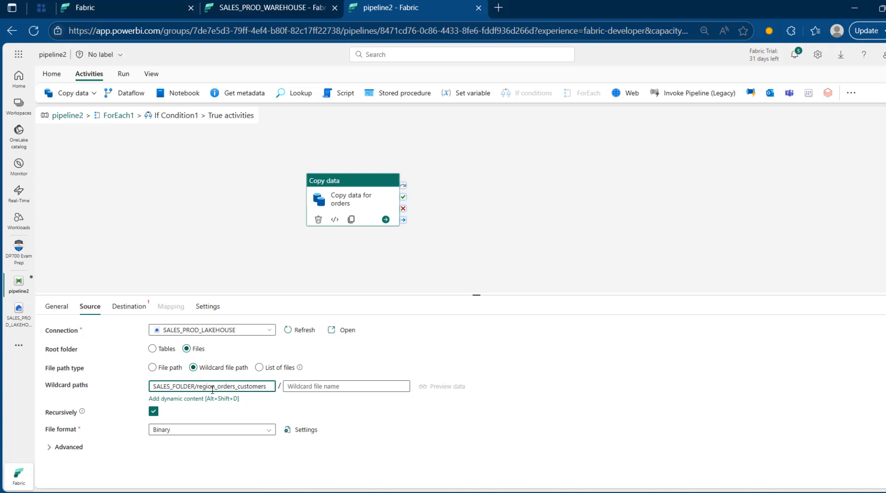
drag(203, 387, 279, 386)
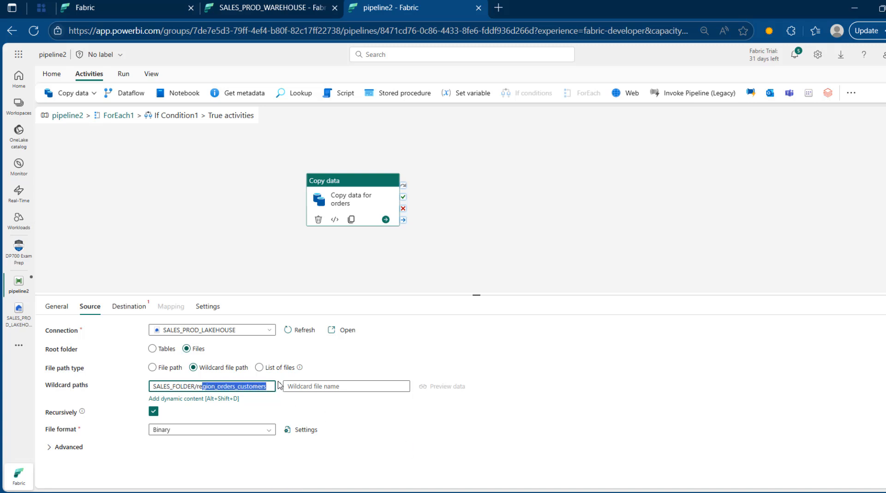
click(310, 385)
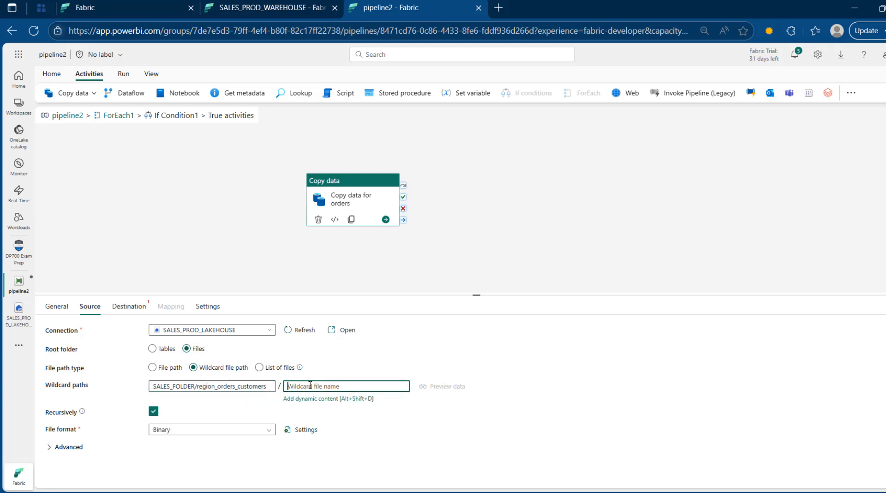
text(orders_1)
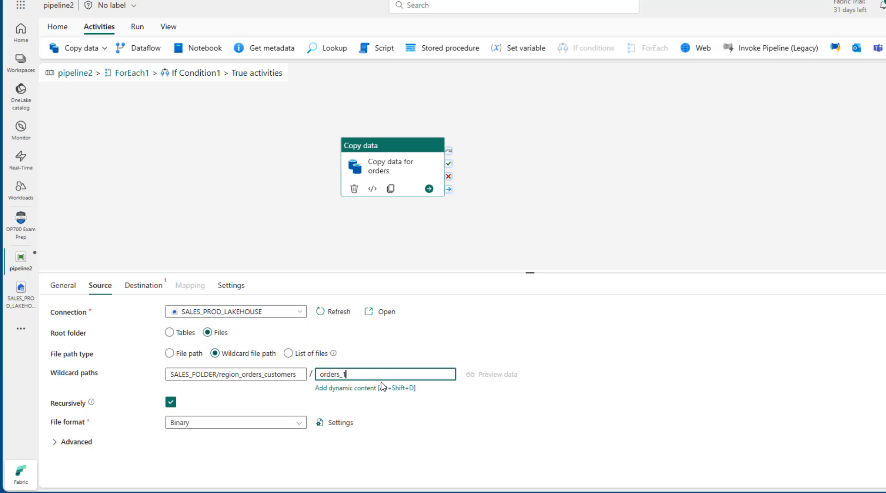
key(BackSpace)
text(*)
text(.csv)
drag(341, 374, 312, 374)
click(379, 375)
mouse_move(170, 401)
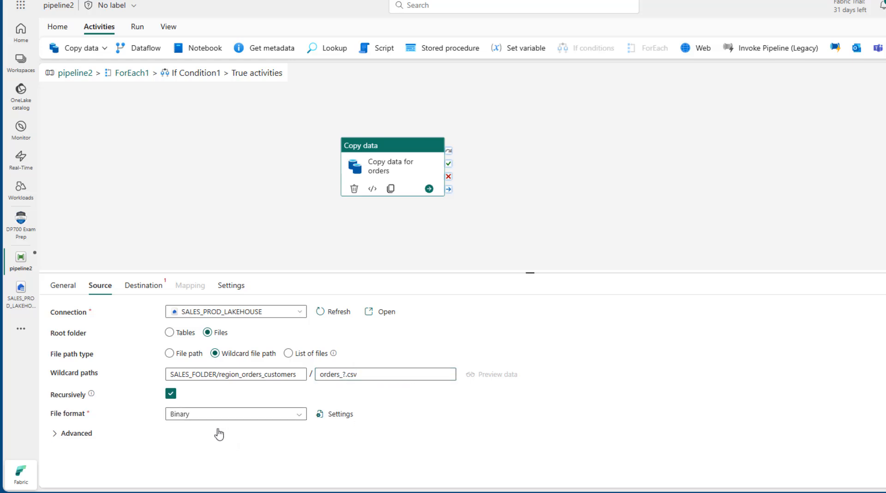
Step: Set file format to DelimitedText and preview the order rows (OrderID, CustomerID, Quantity, Price, Status)
click(210, 414)
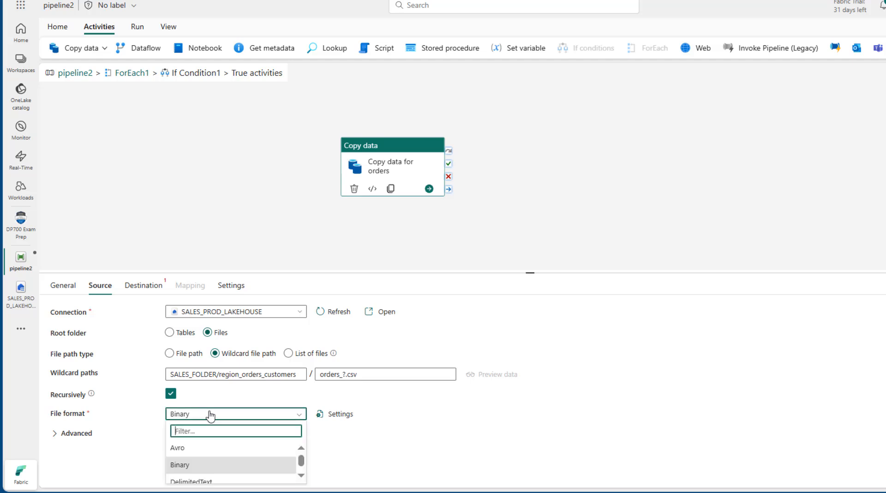
text(del)
click(238, 448)
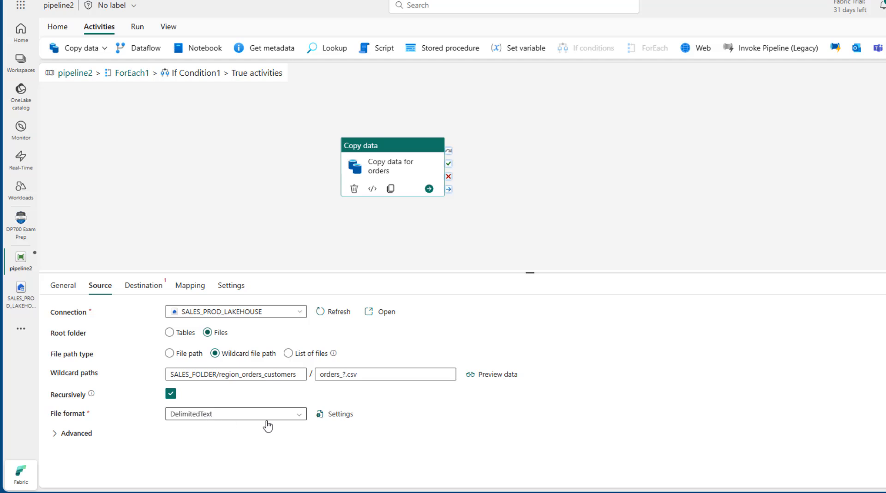
click(503, 380)
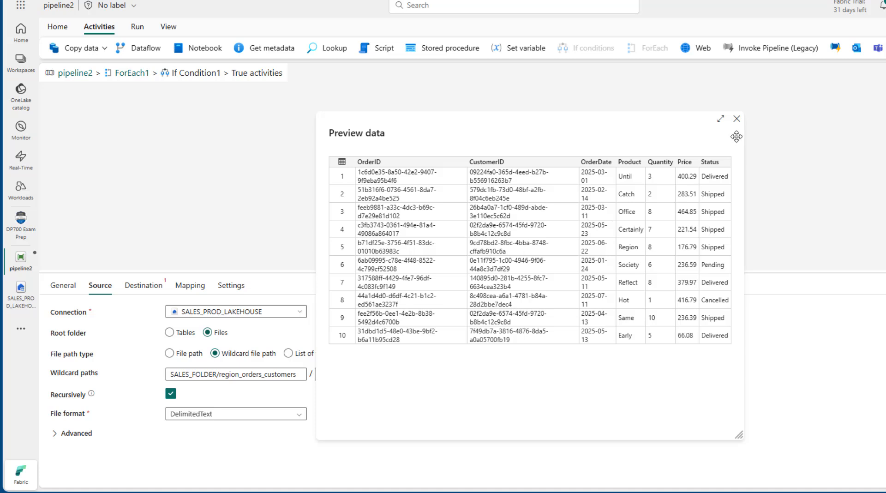
click(736, 119)
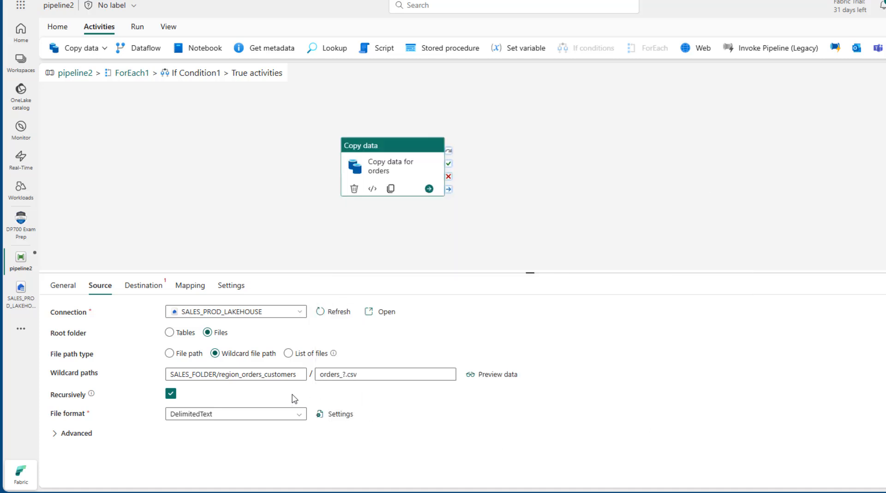
Step: Point the orders destination connection to SALES_PROD_WAREHOUSE
click(155, 287)
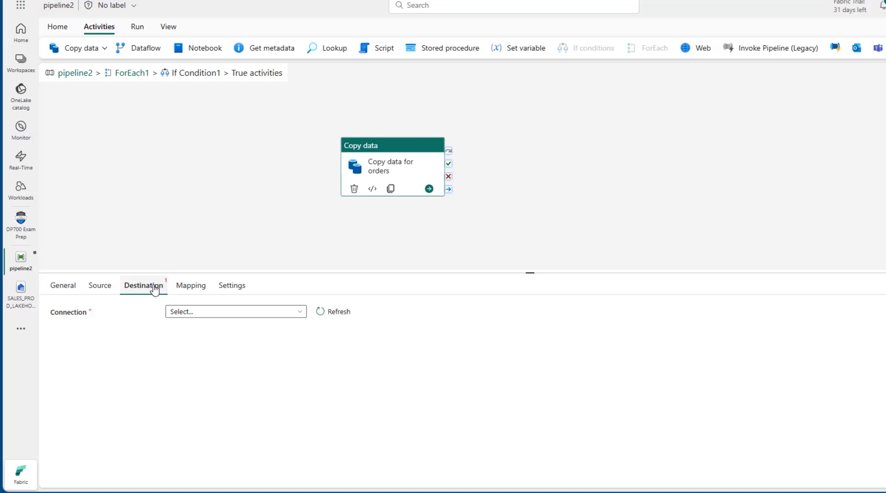
click(210, 312)
click(216, 306)
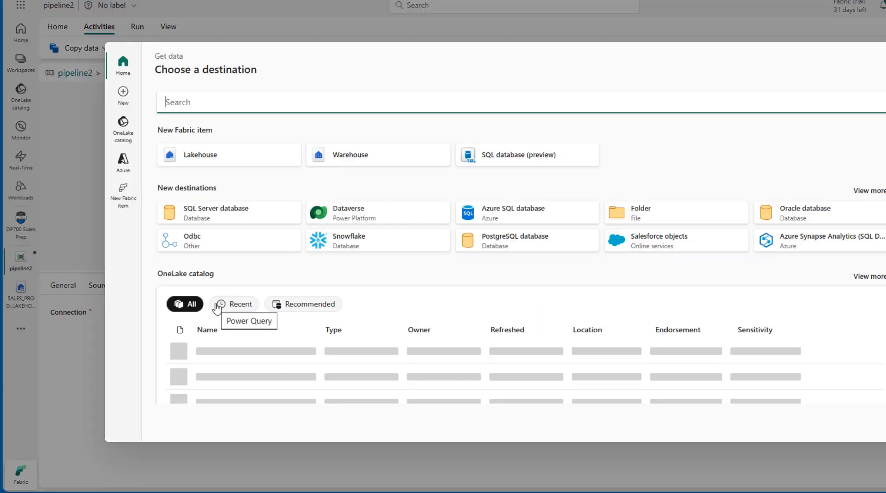
click(261, 379)
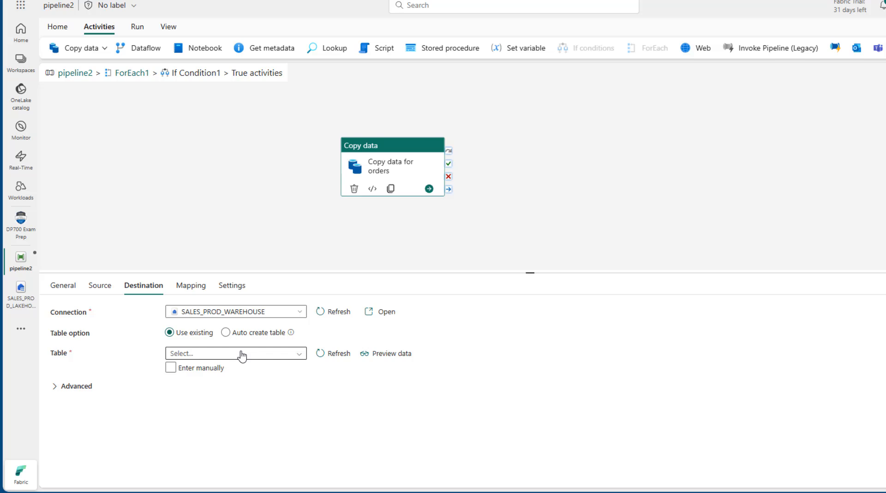
Step: Auto-create the destination table with schema dbo and table name orders
click(231, 333)
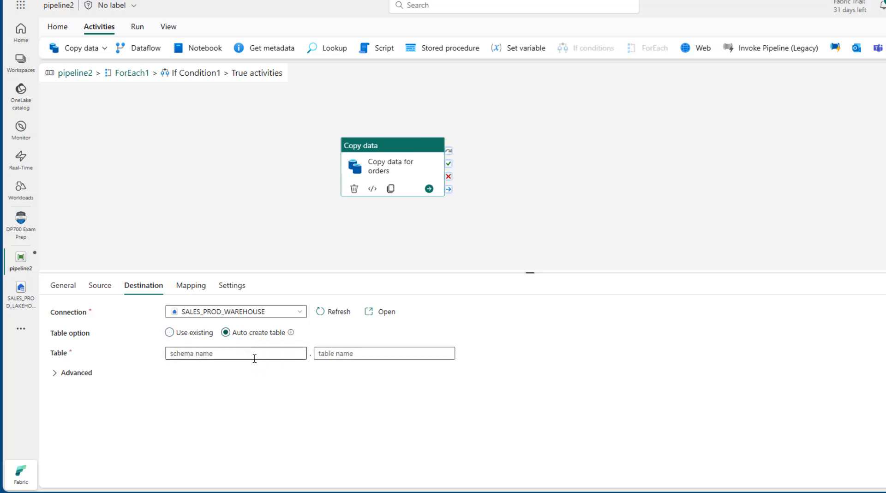
click(250, 354)
text(dbo)
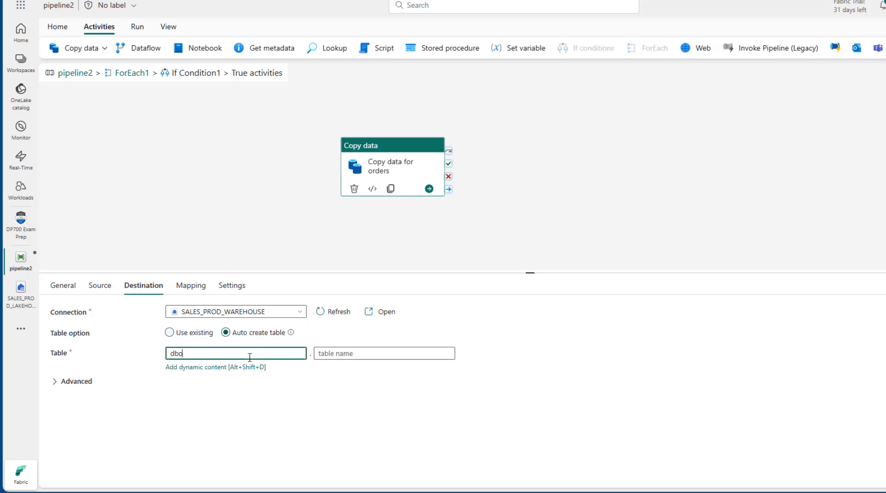
click(357, 351)
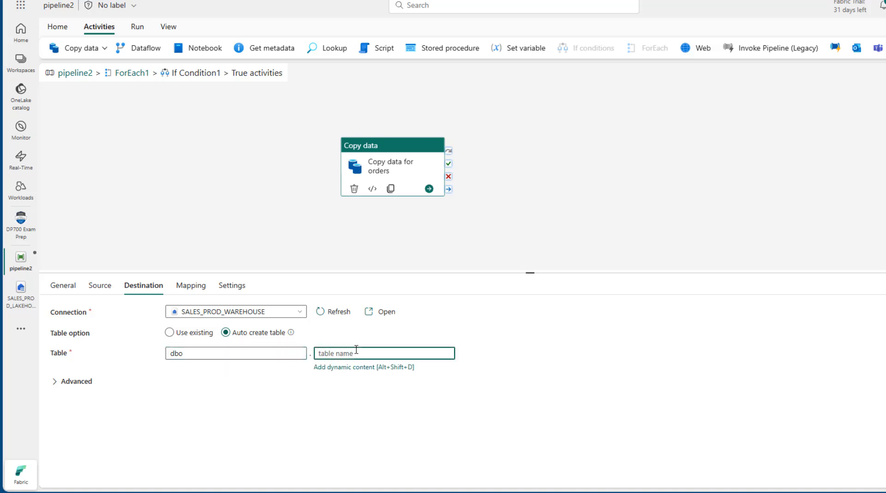
text(orders)
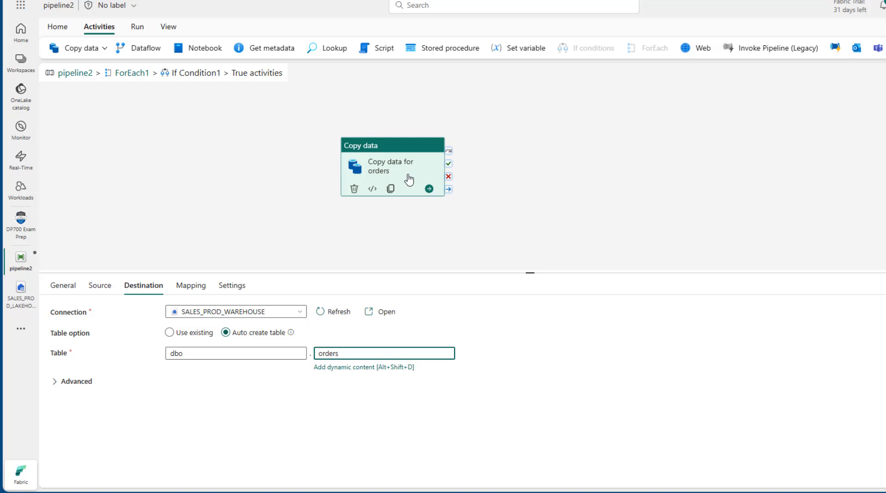
click(195, 291)
Step: Import the source and destination schemas into the orders column mapping
click(113, 339)
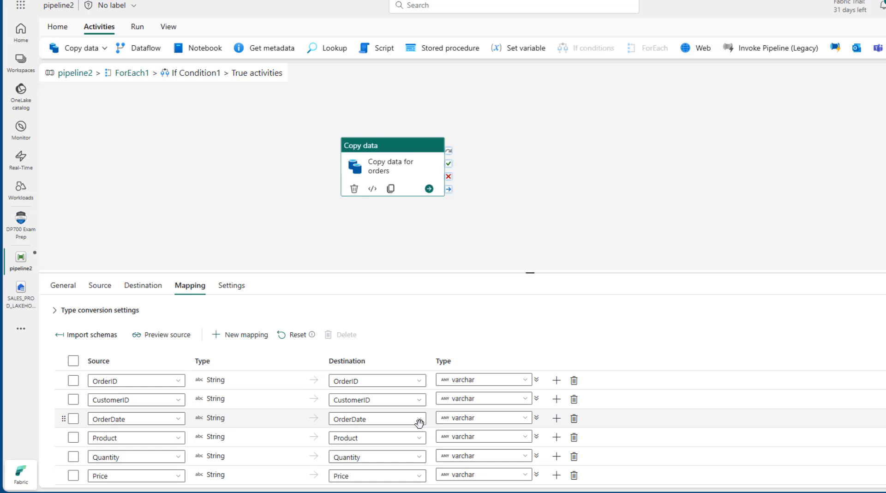
click(133, 287)
click(96, 287)
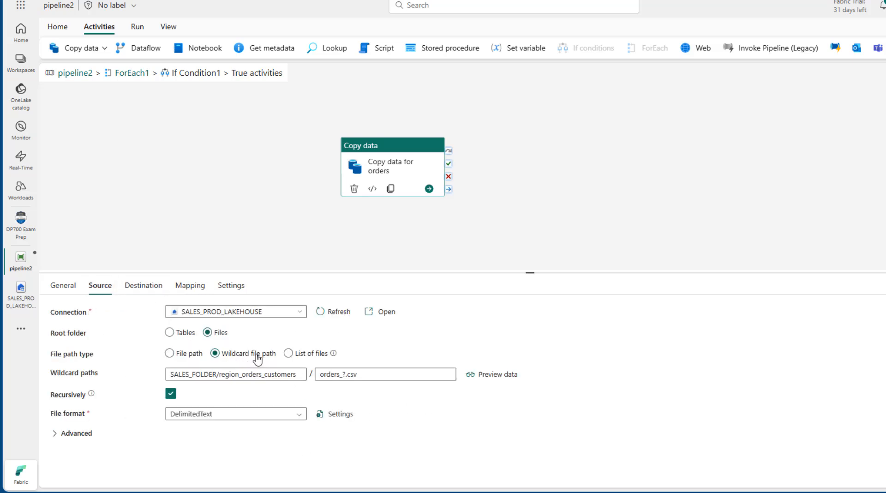
Step: Copy the orders wildcard folder path and return to the ForEach1 canvas
click(225, 377)
key(ctrl+a)
key(ctrl+c)
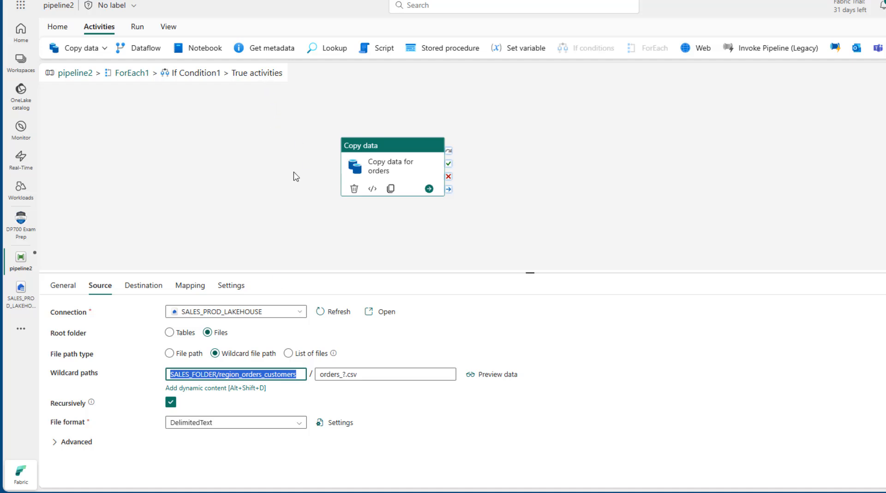
click(131, 73)
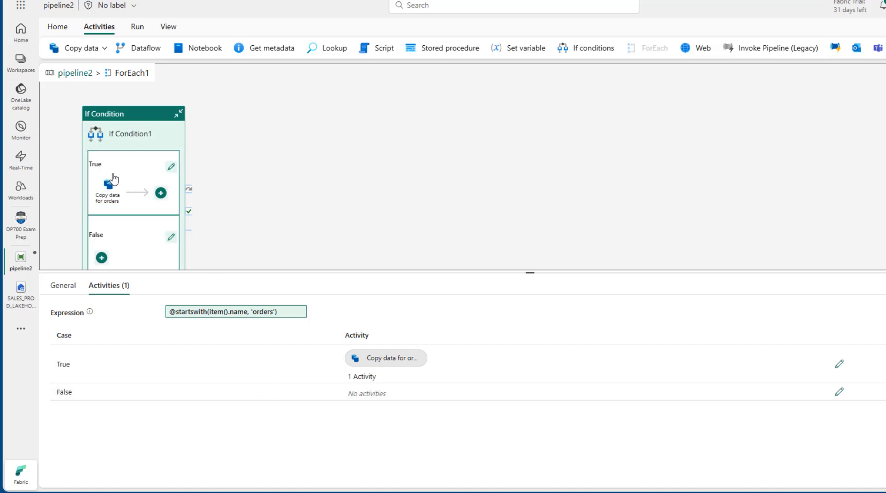
Step: Add a copy activity to the False branch and rename it Copy data for customers
click(171, 237)
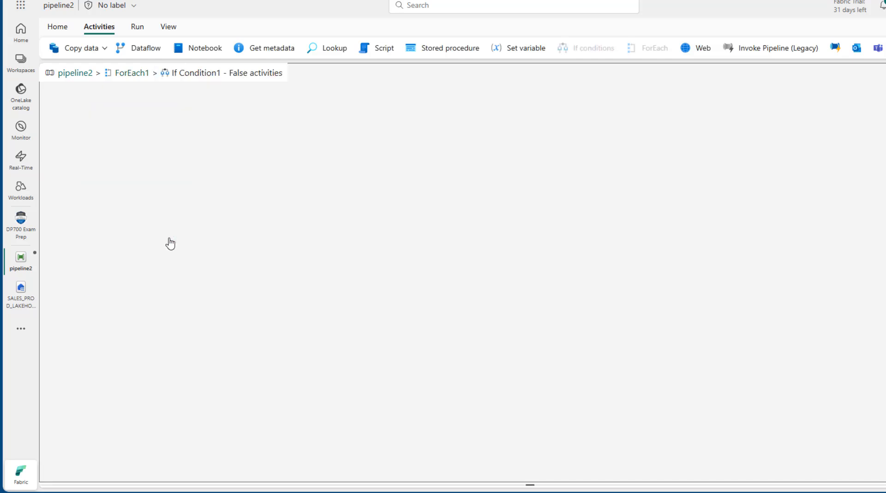
click(80, 48)
click(106, 76)
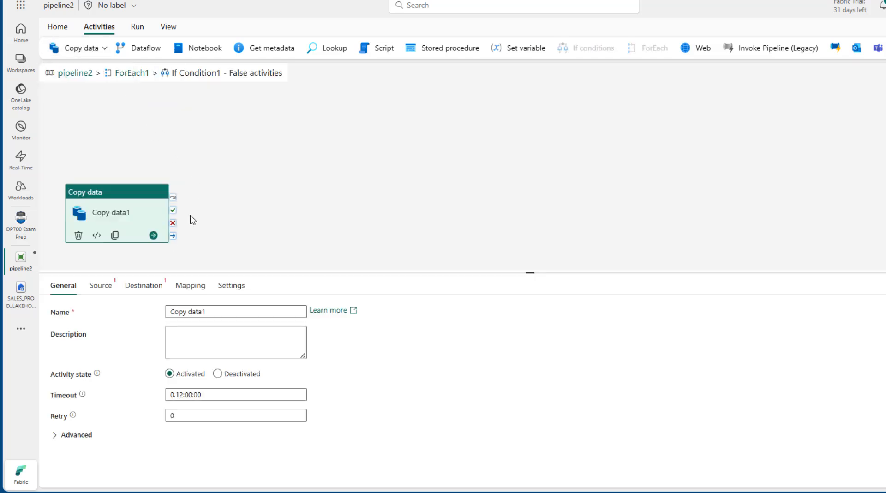
click(214, 310)
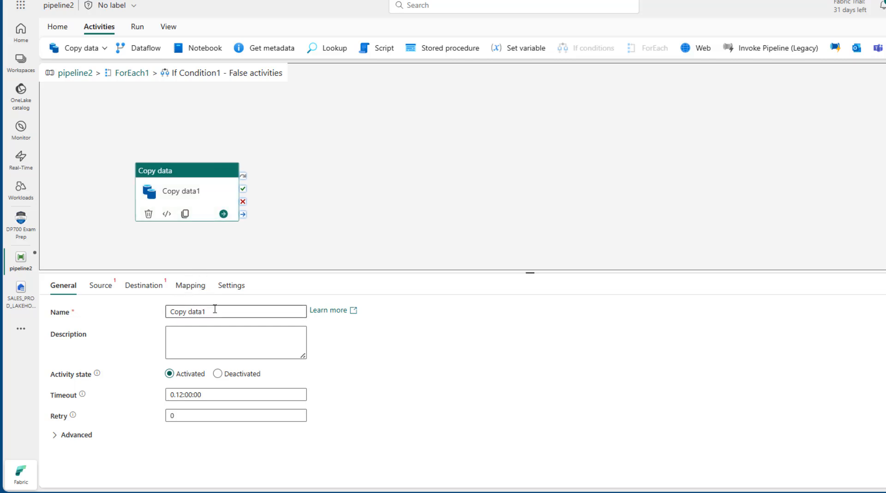
key(BackSpace)
text(for uc)
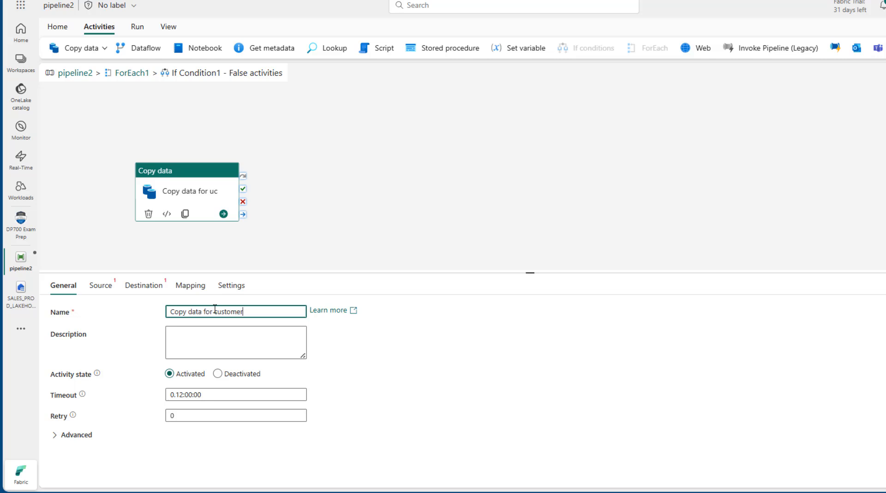
Step: Set the customers source connection to SALES_PROD_LAKEHOUSE with root folder Files
click(100, 285)
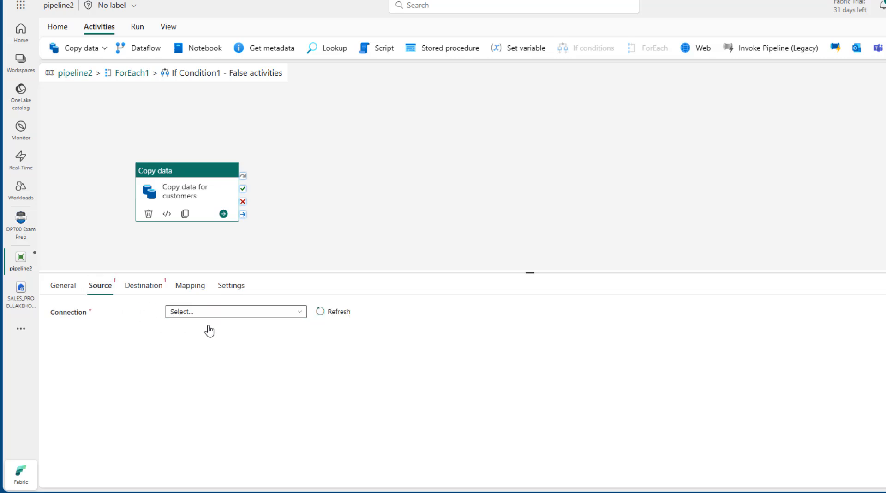
click(222, 312)
click(224, 299)
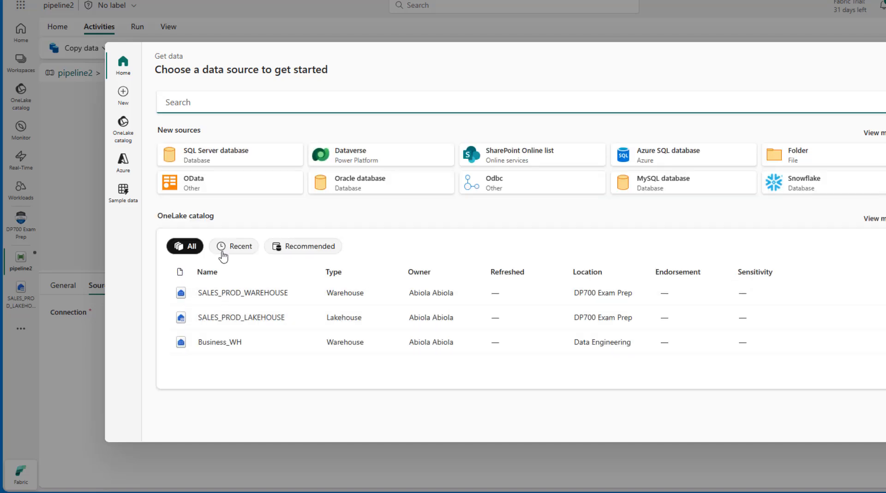
click(231, 292)
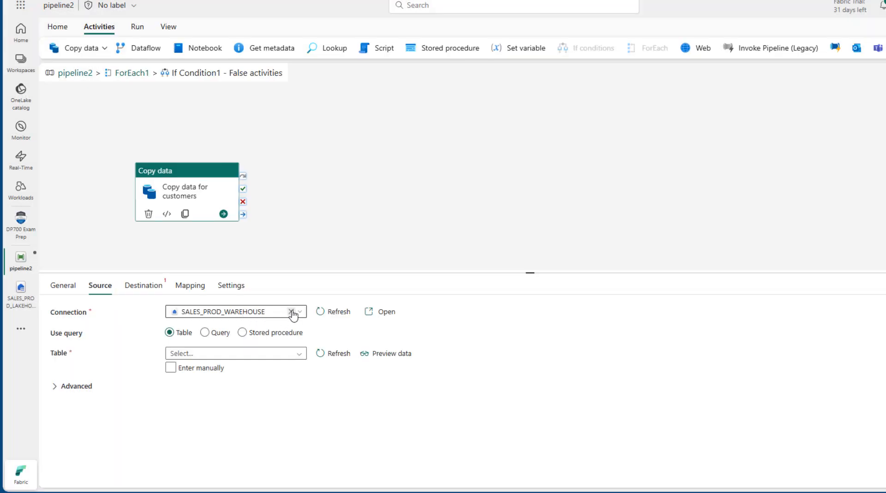
click(303, 317)
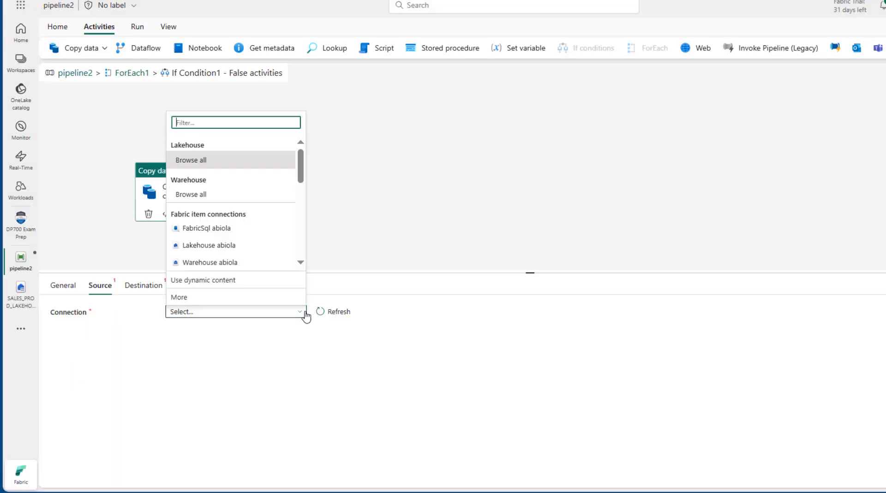
click(268, 307)
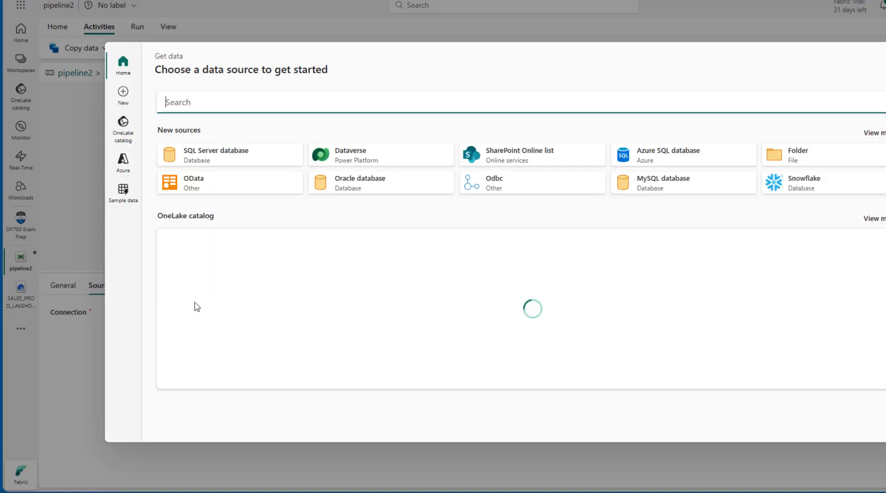
click(254, 323)
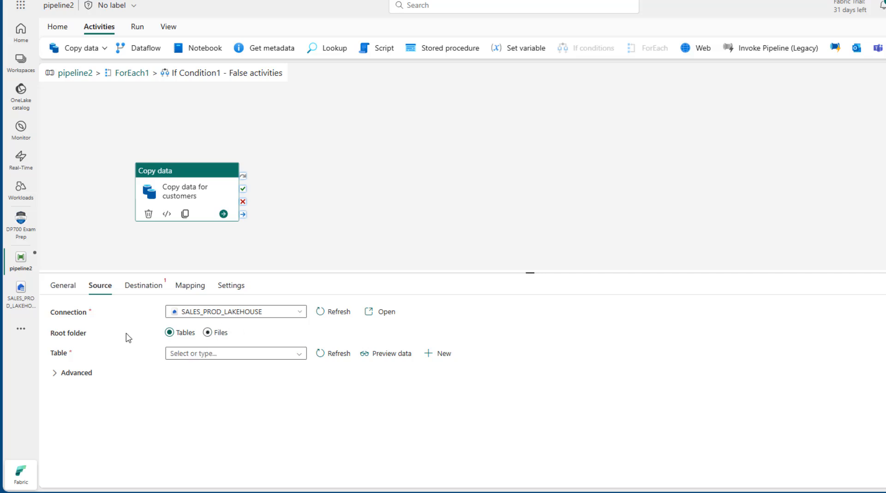
click(220, 333)
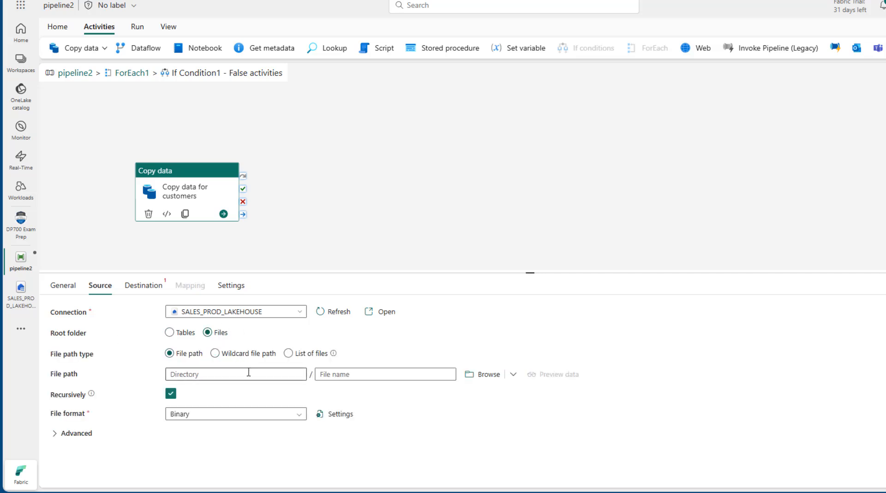
Step: Use wildcard path SALES_FOLDER/region_orders_customers with file name customers_?.csv
click(246, 354)
click(254, 372)
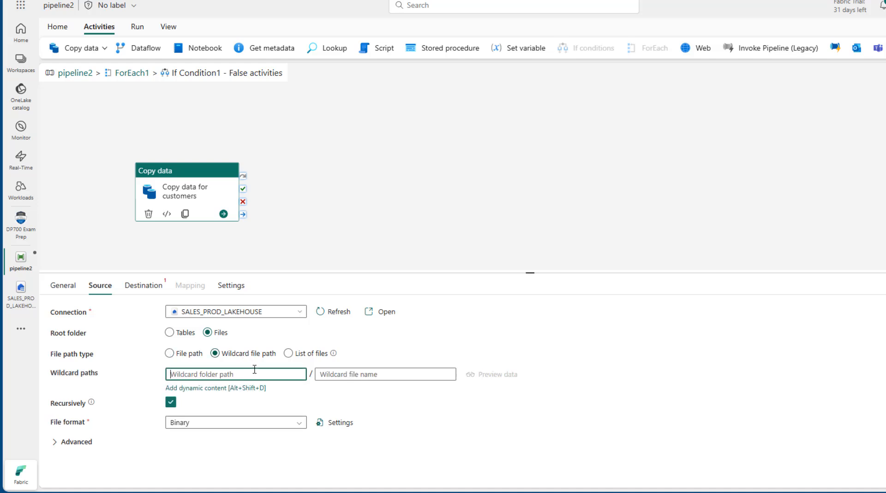
key(ctrl+v)
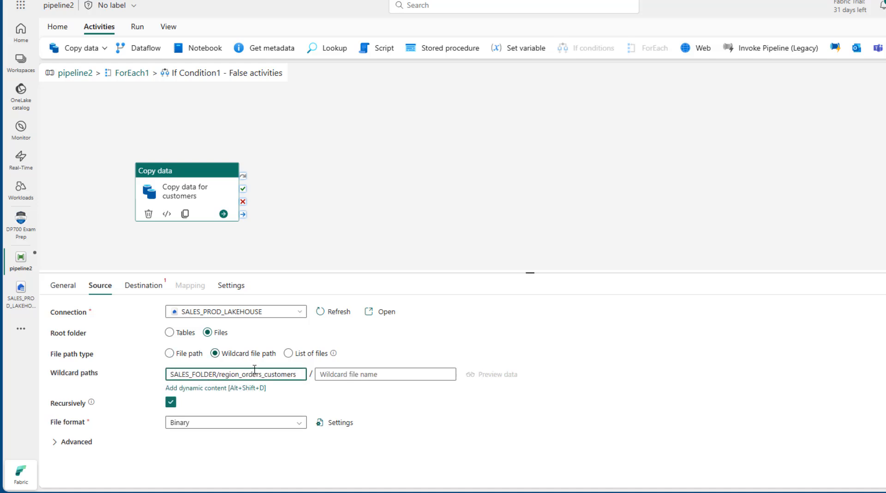
click(353, 373)
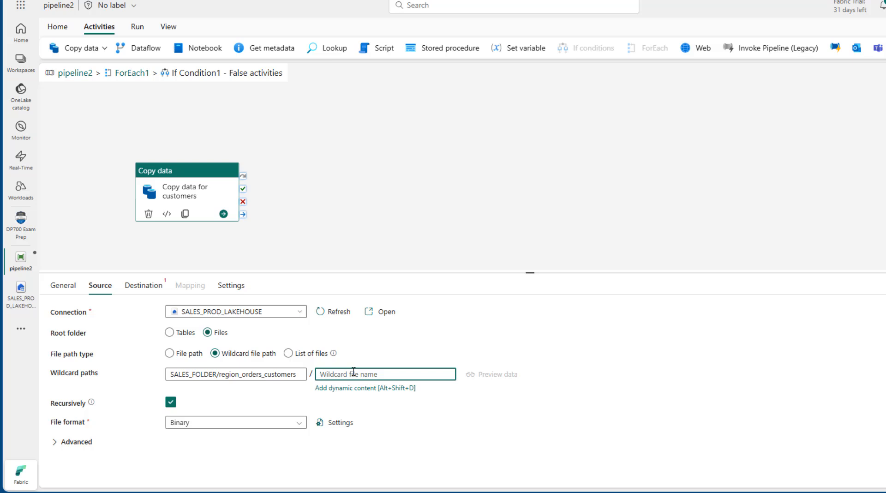
text(customers_?.csv)
Step: Set file format to DelimitedText and preview the customer rows
click(233, 422)
text(de)
click(218, 447)
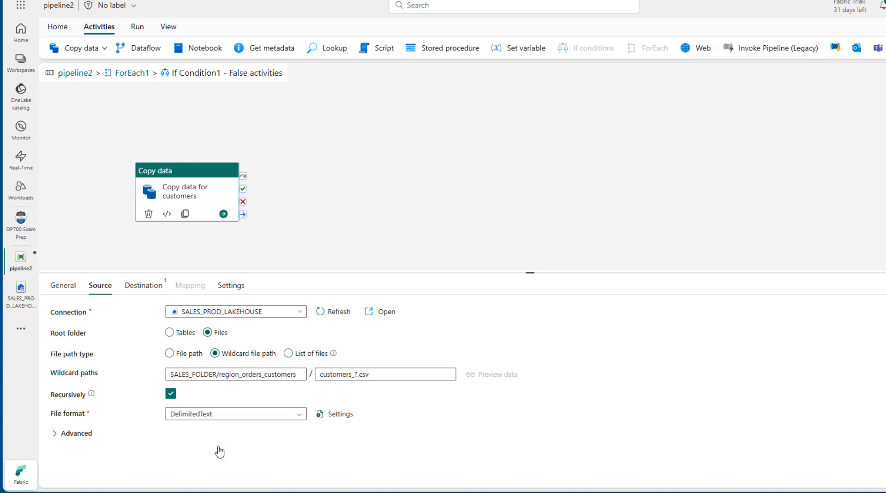
click(490, 378)
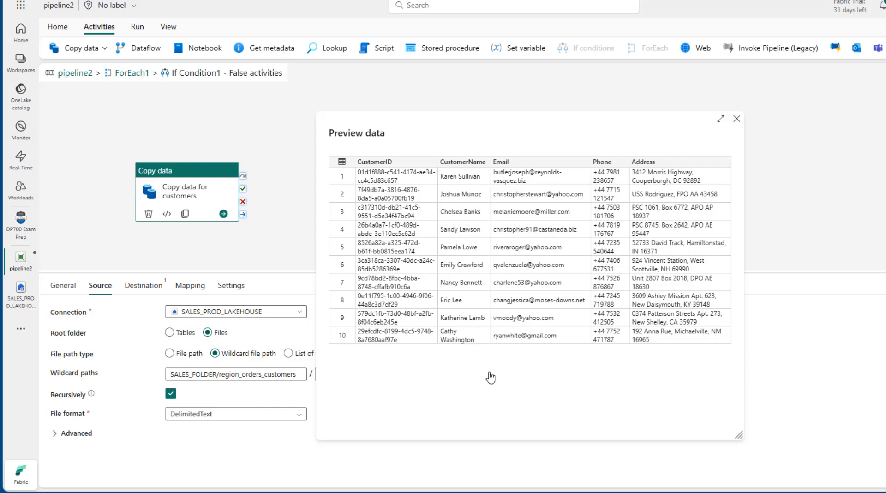
click(736, 119)
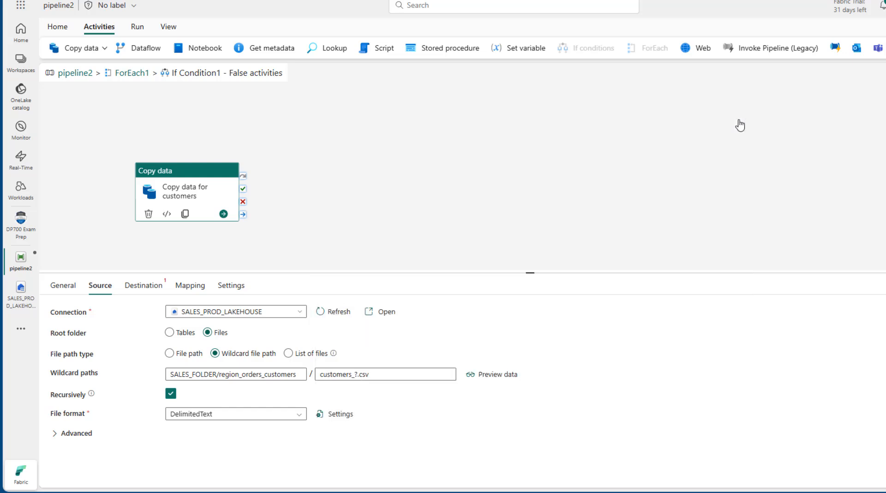
Step: Point the customers destination connection to SALES_PROD_WAREHOUSE
click(153, 286)
click(200, 314)
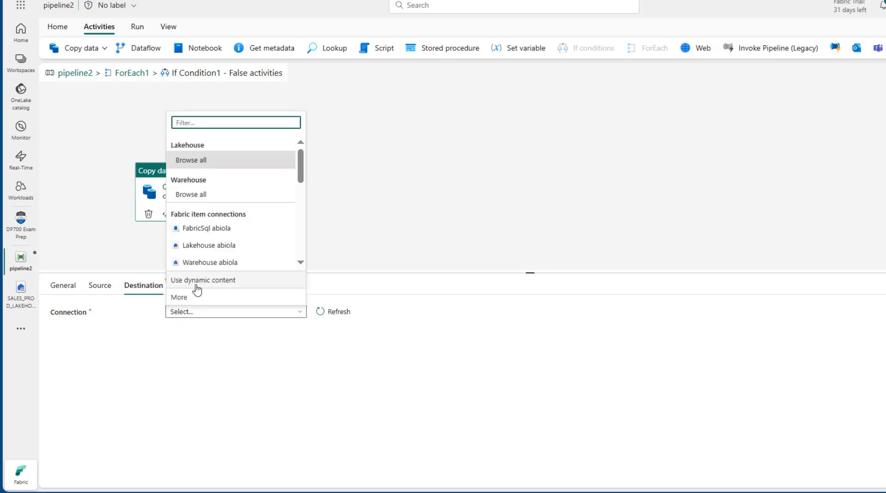
click(197, 299)
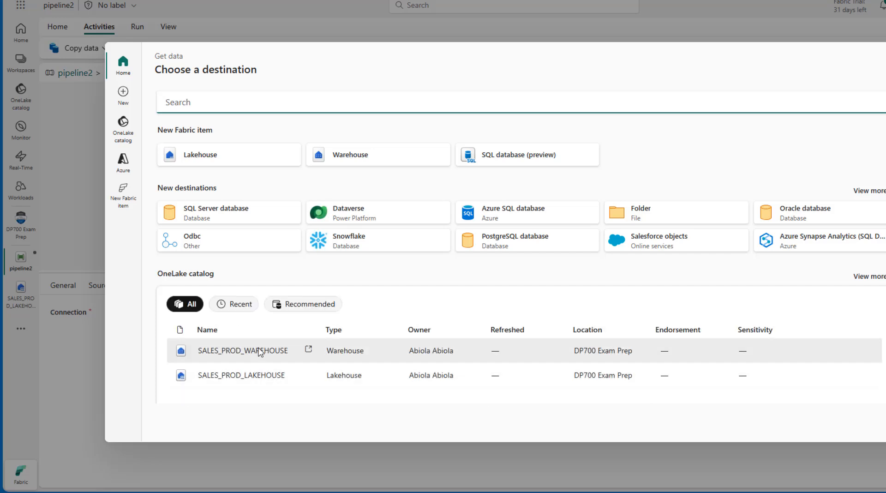
click(260, 353)
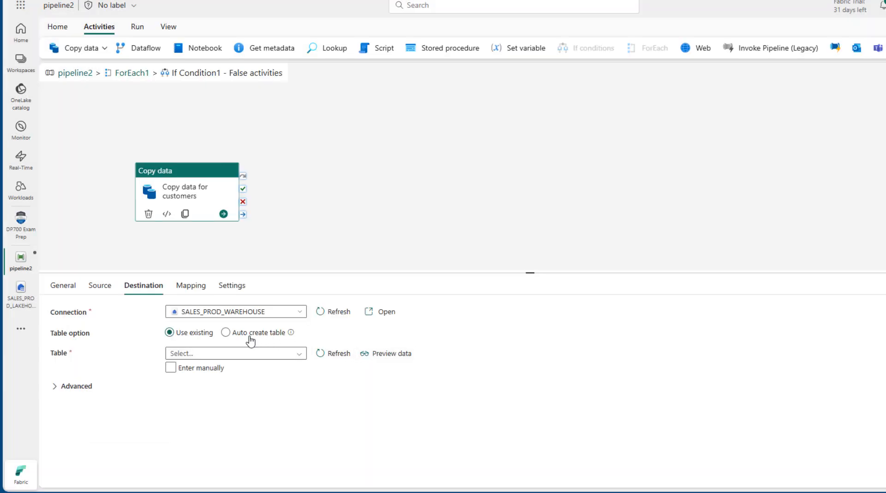
Step: Auto-create the destination table with schema dbo and table name customers
click(233, 333)
click(234, 361)
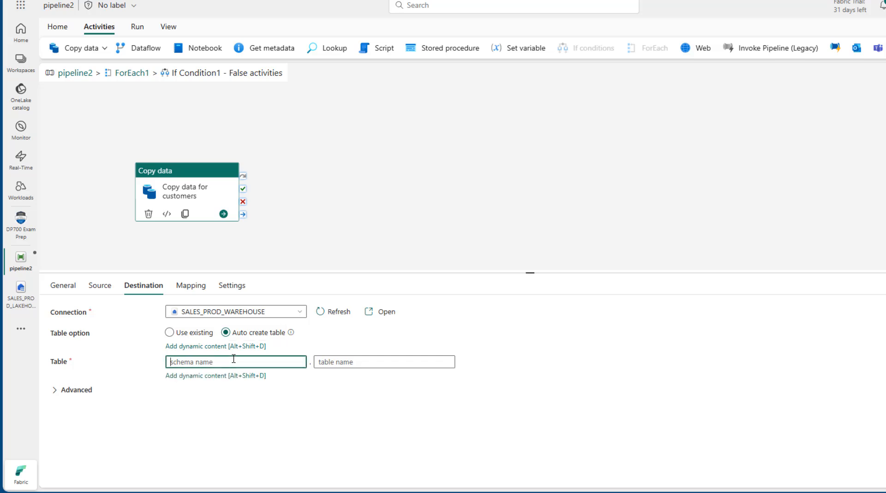
text(dbo)
click(349, 354)
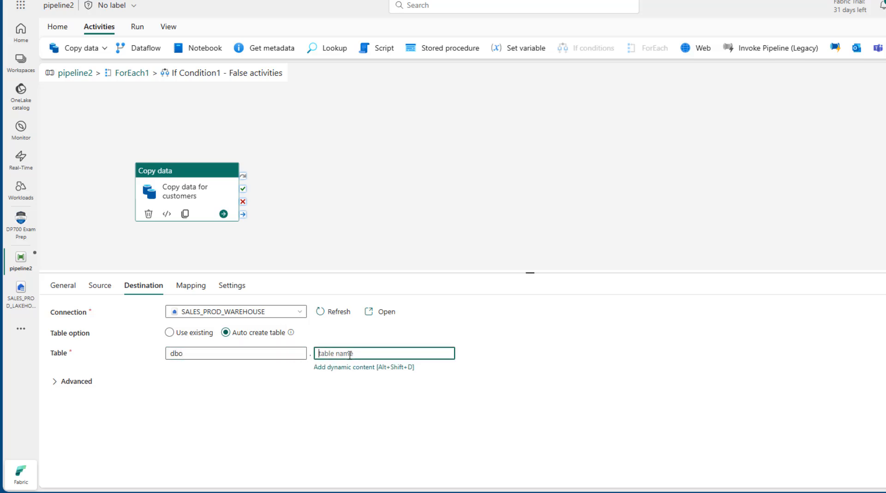
text(customers)
Step: Go back to ForEach1 and enlarge the properties panel to review both If Condition1 branches
click(129, 79)
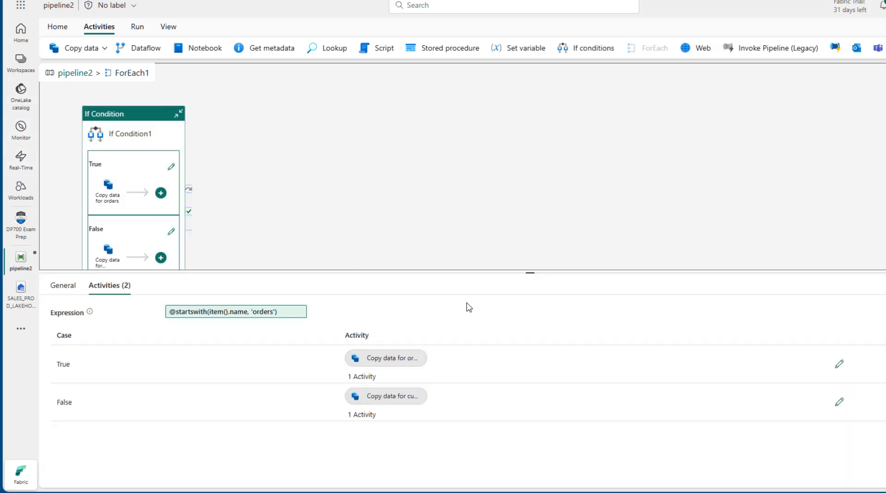
drag(534, 272, 492, 376)
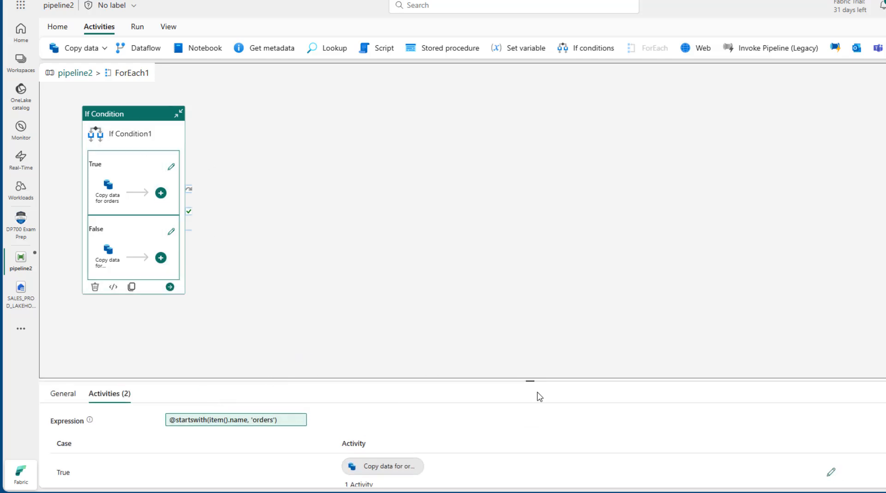
drag(508, 144, 492, 64)
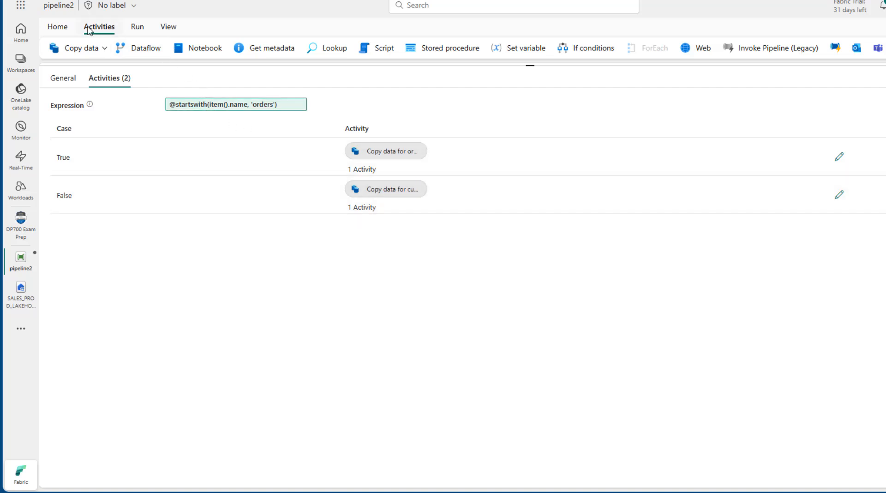
Step: Validate pipeline2 and close the validation results
click(137, 34)
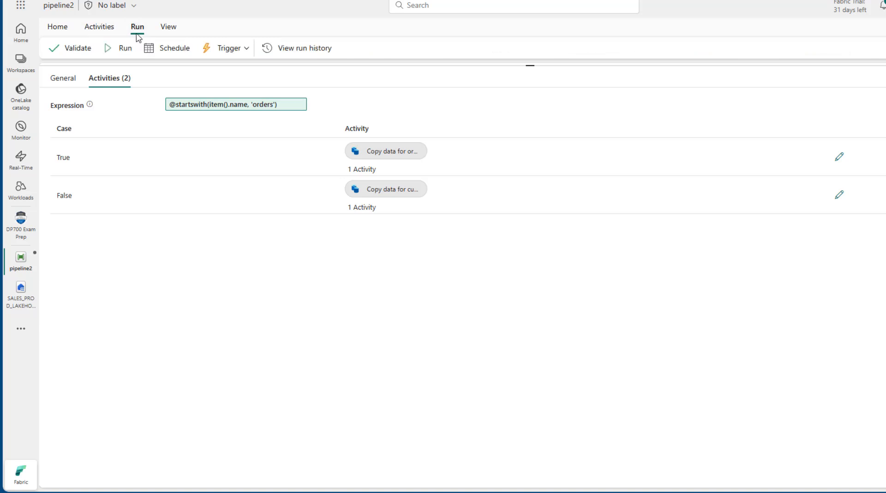
click(84, 49)
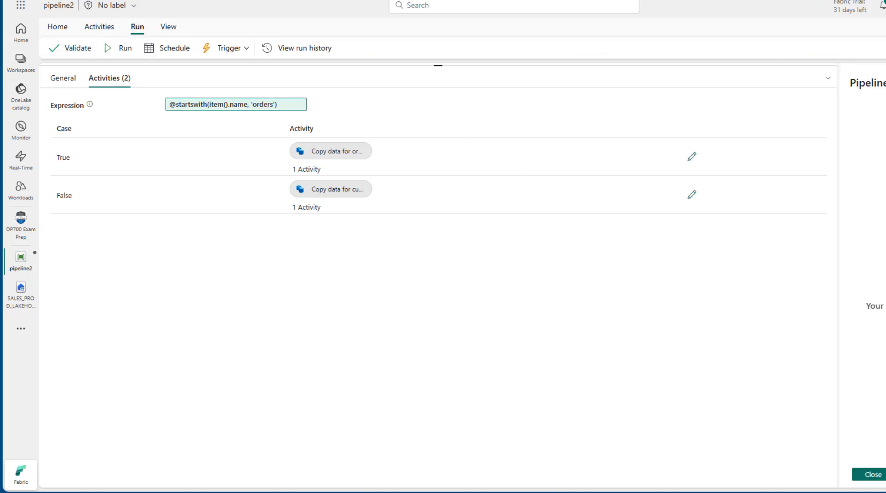
click(876, 474)
Step: Save and run pipeline2, then open ForEach1's failure details showing the InvalidTemplate error
click(128, 50)
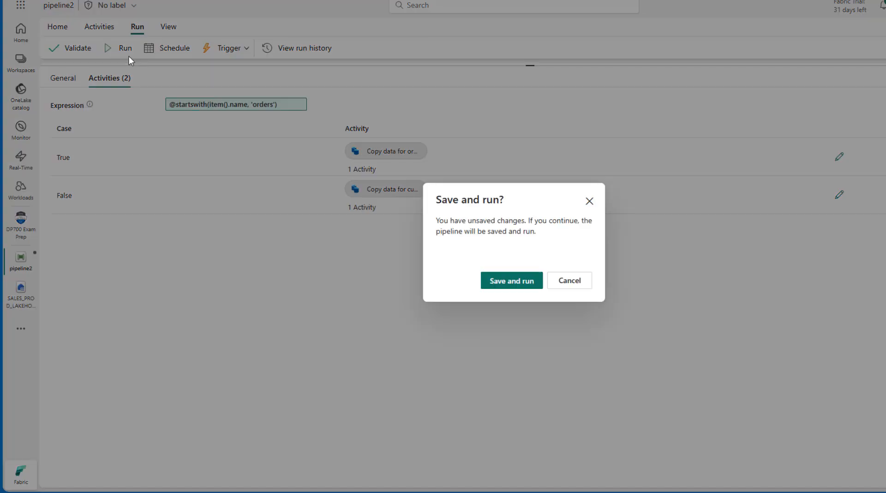
click(515, 285)
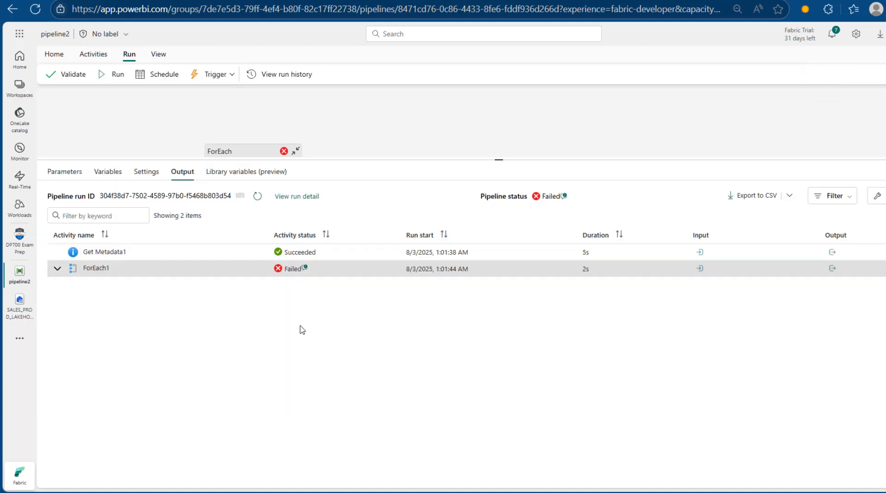
click(305, 272)
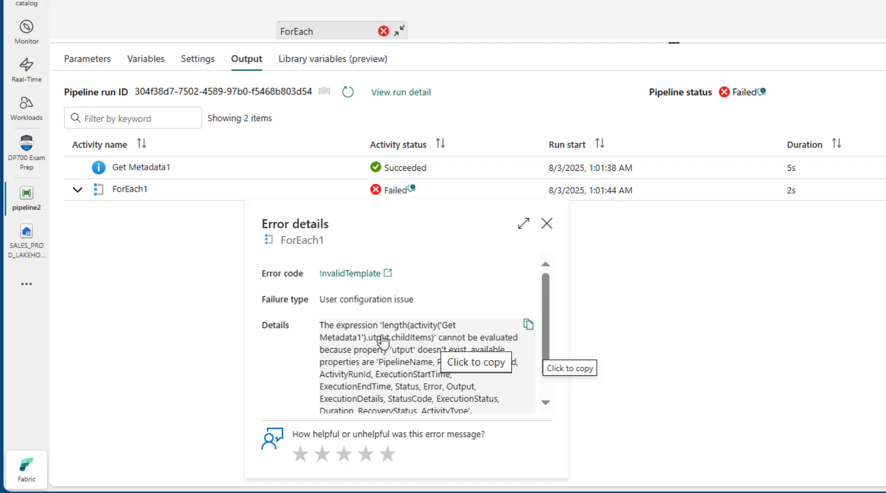
Step: Dismiss the error and inspect the Get Metadata1 source and ForEach1 settings
click(546, 223)
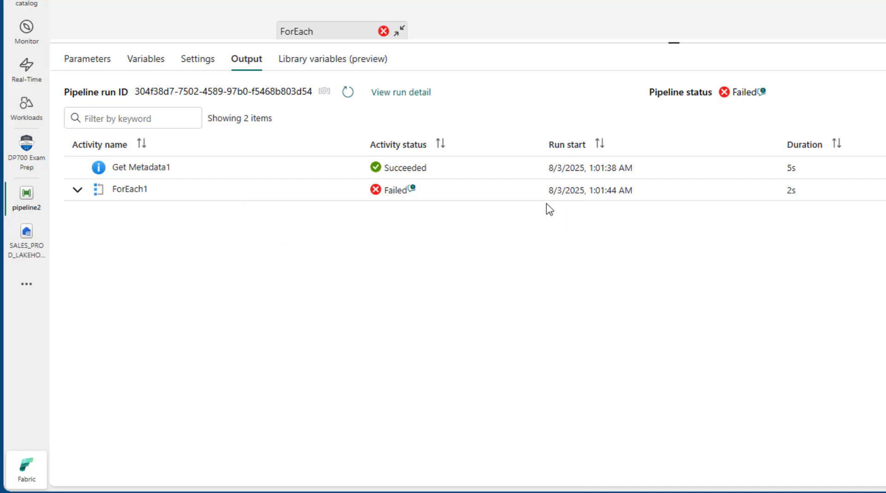
drag(619, 77, 518, 346)
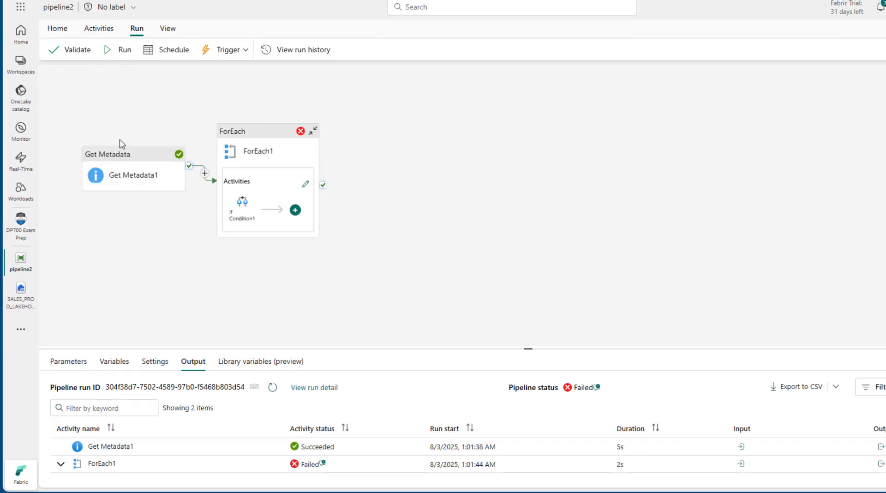
click(115, 159)
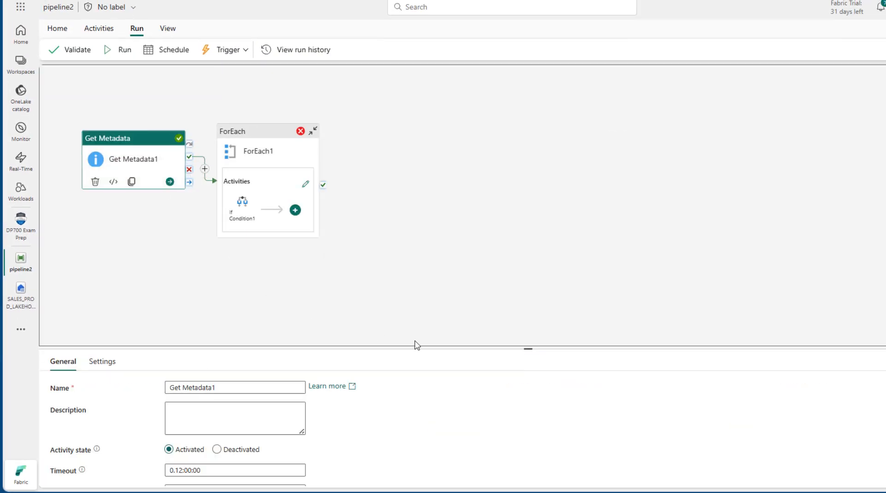
click(111, 361)
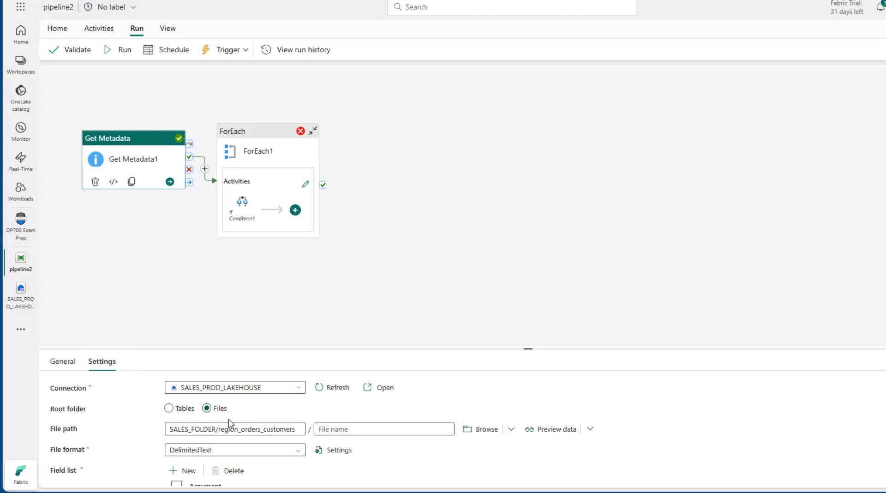
click(257, 136)
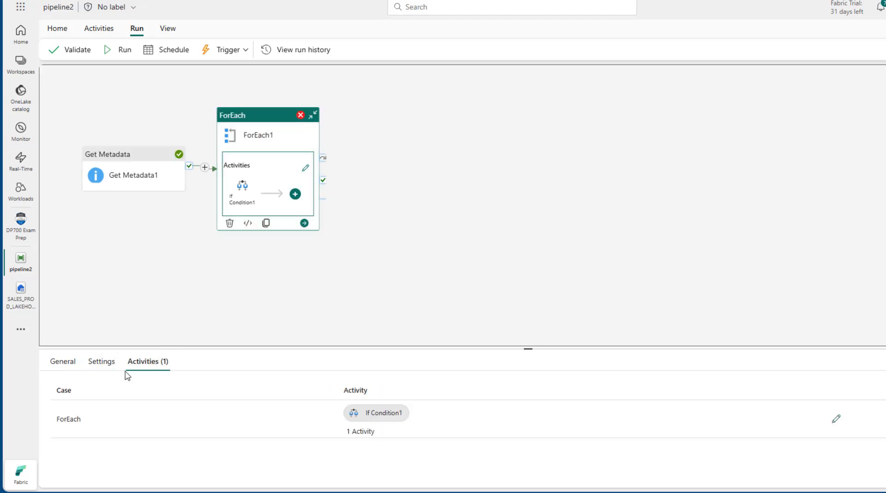
click(101, 364)
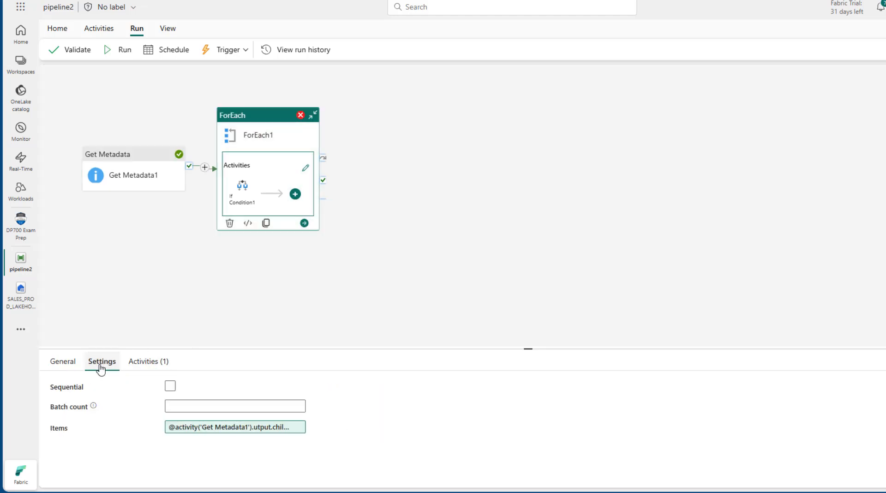
click(233, 427)
click(811, 64)
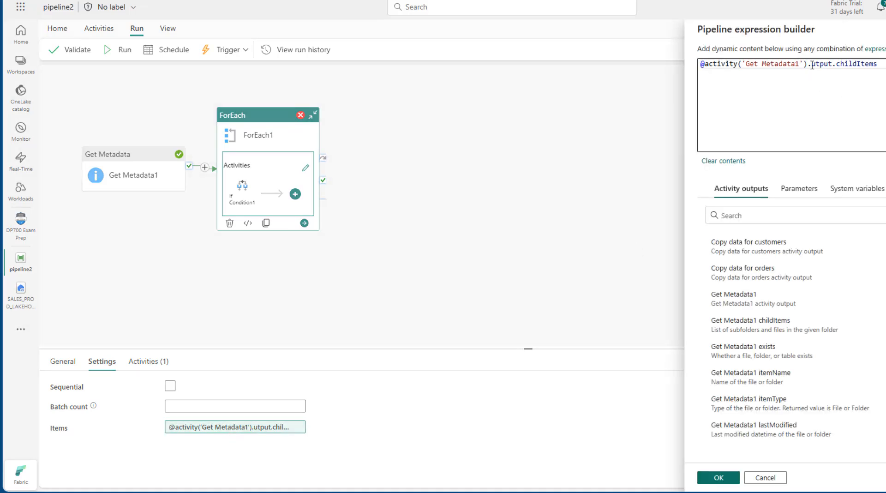
text(o)
click(729, 478)
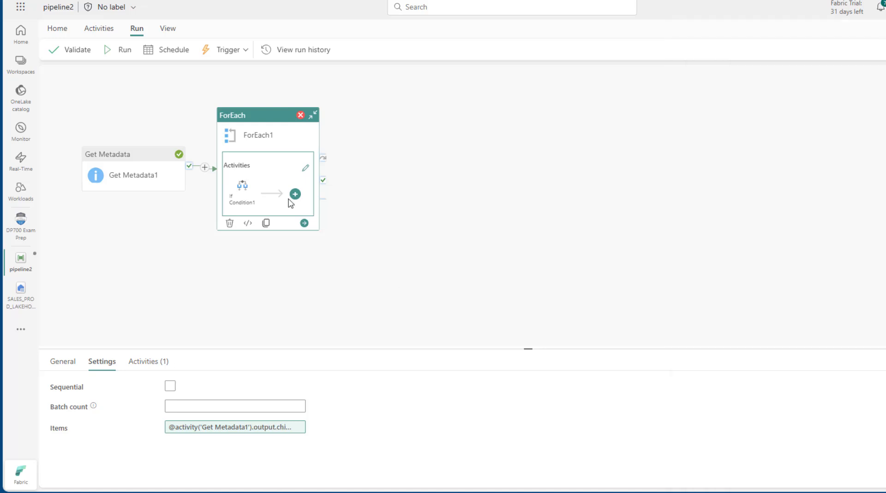
click(123, 50)
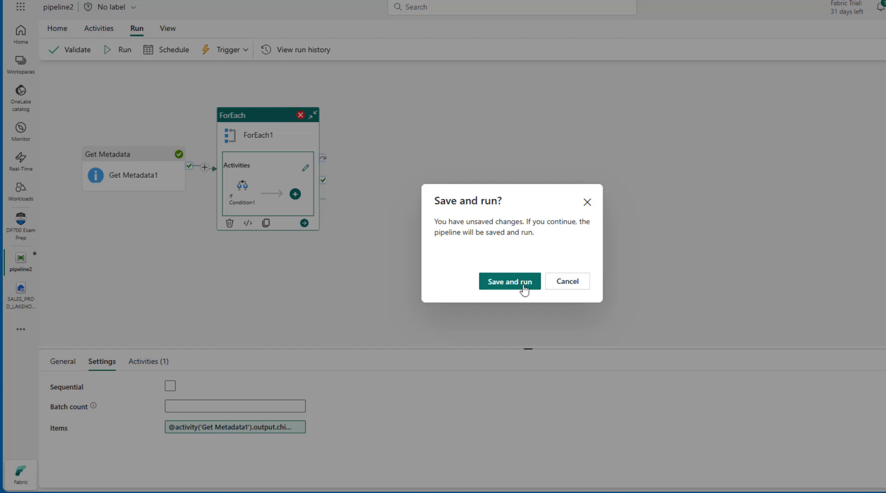
Step: Save and rerun pipeline2, then enlarge the Output panel to see the ForEach1 iterations succeed
click(509, 281)
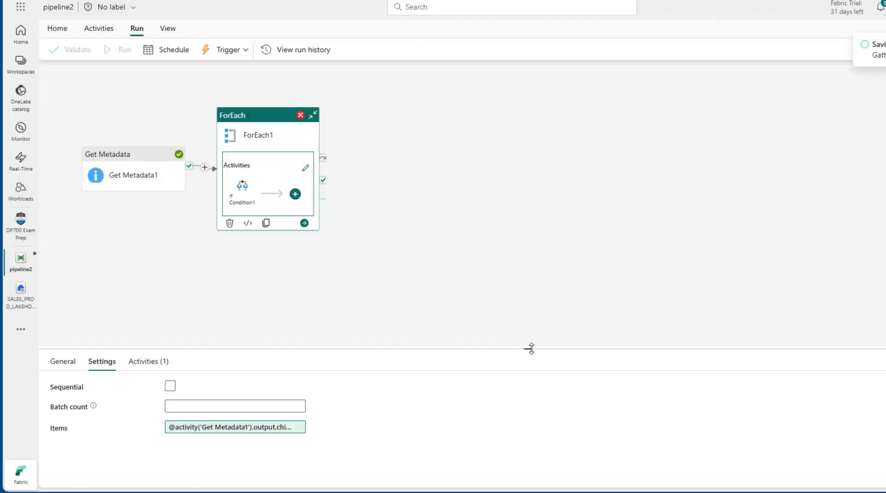
drag(531, 349, 560, 131)
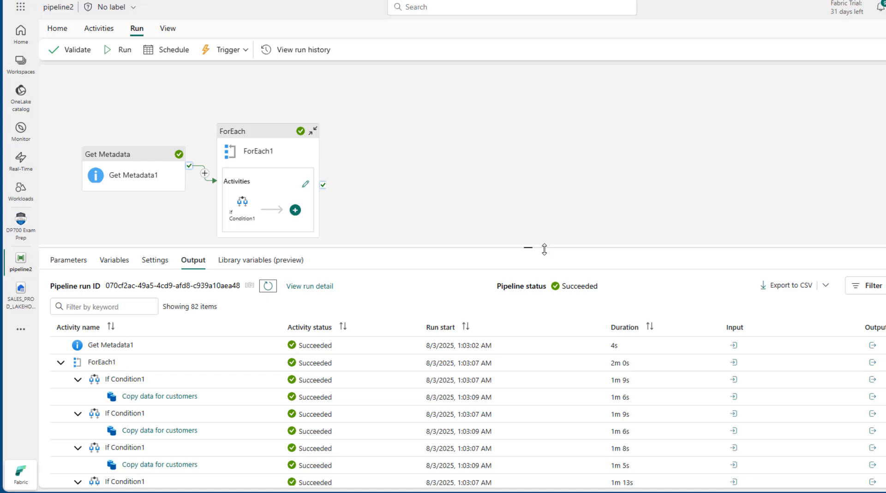
Step: Check that the customers and orders Copy data runs succeeded, then go to the DP700 Exam Prep workspace
drag(530, 248, 512, 127)
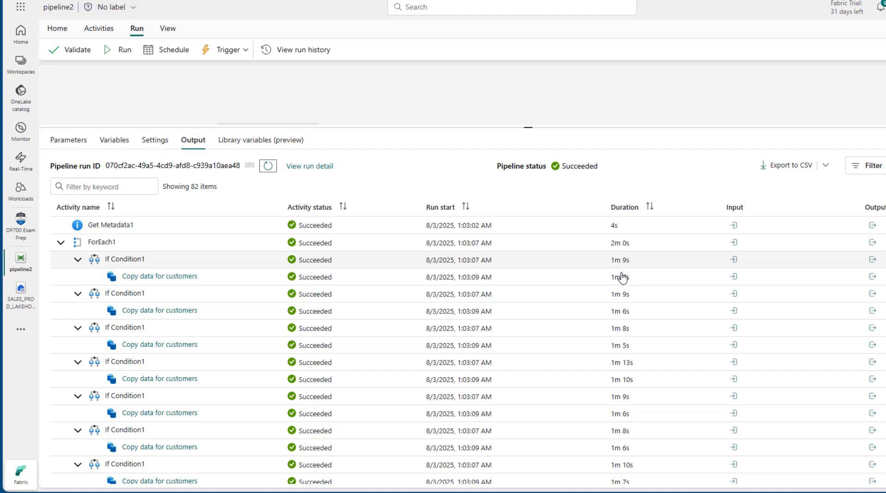
scroll(467, 316, down, 10)
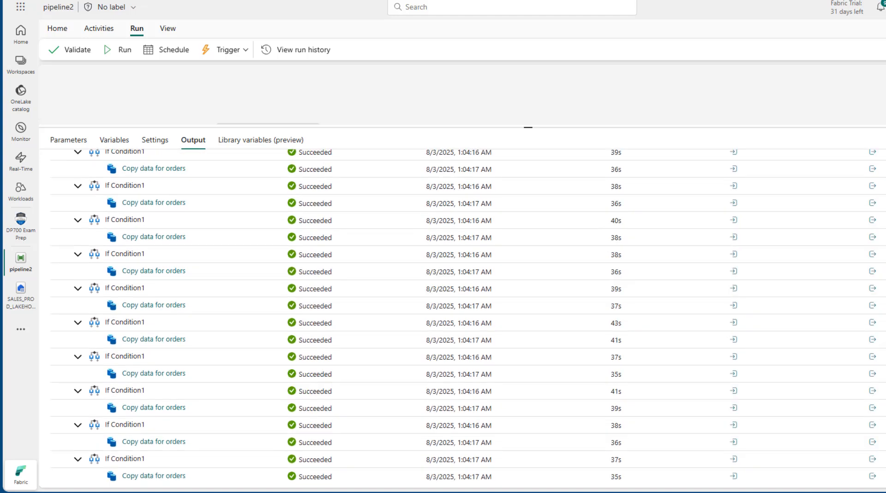
scroll(89, 221, up, 15)
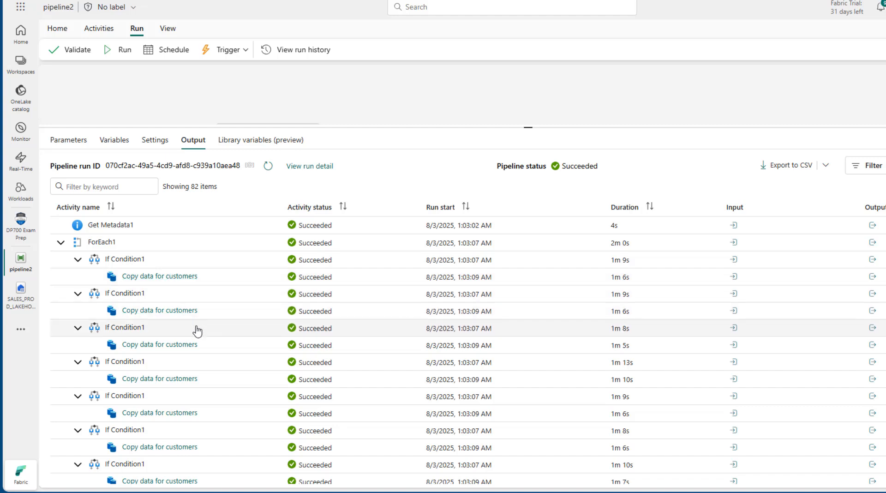
scroll(468, 317, down, 15)
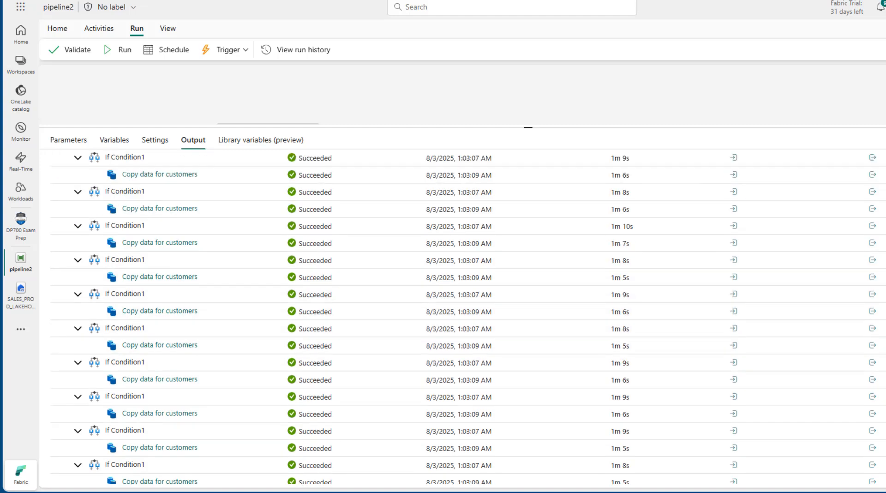
scroll(468, 317, down, 5)
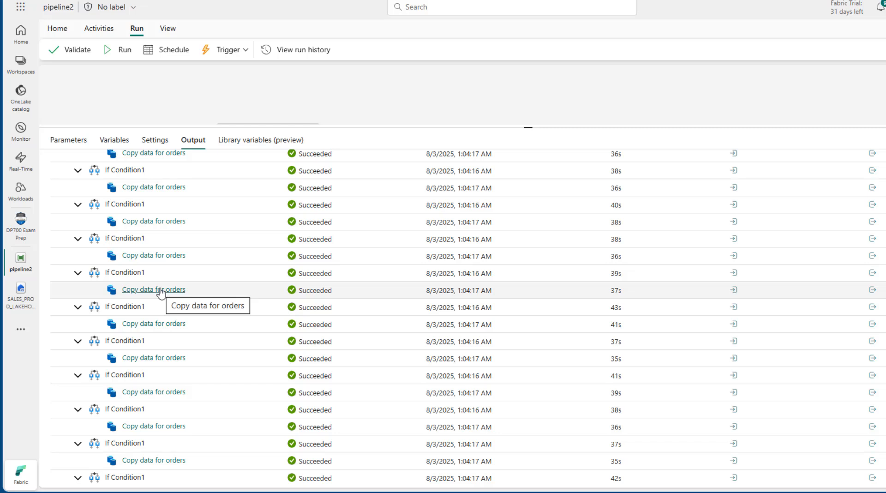
click(16, 234)
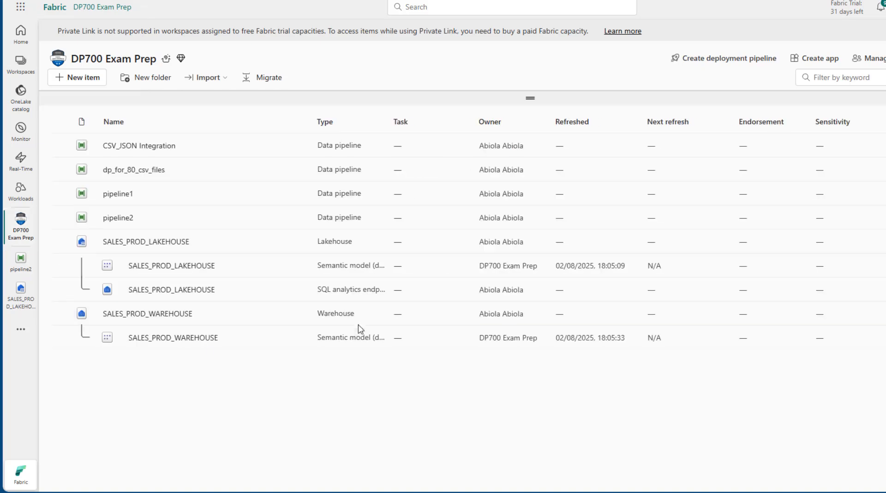
Step: Open SALES_PROD_WAREHOUSE and preview the 1000 rows loaded into dbo.customers
click(155, 315)
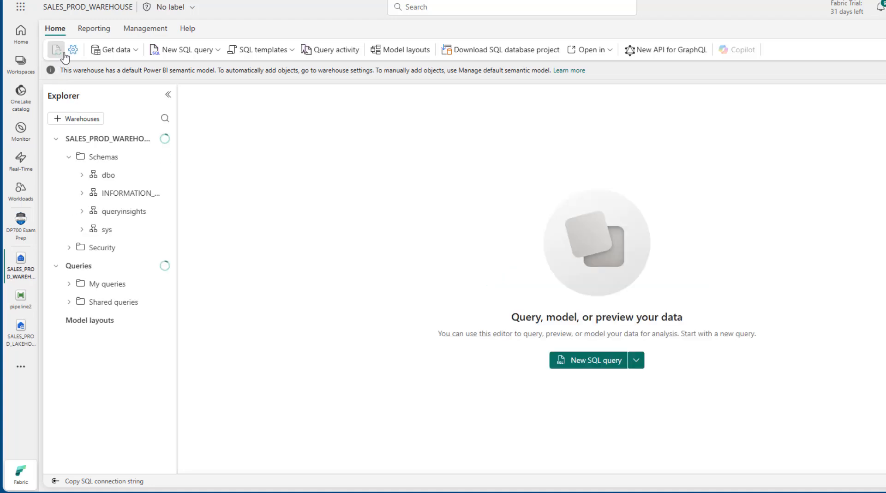
click(81, 176)
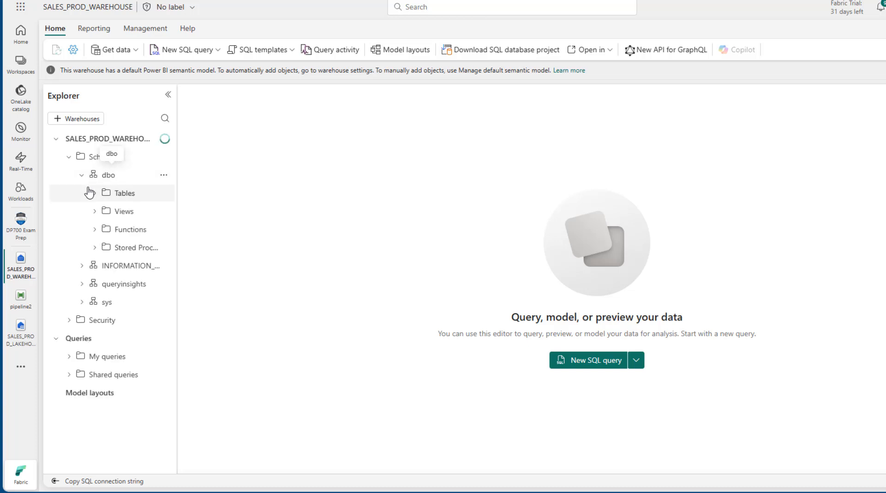
click(95, 193)
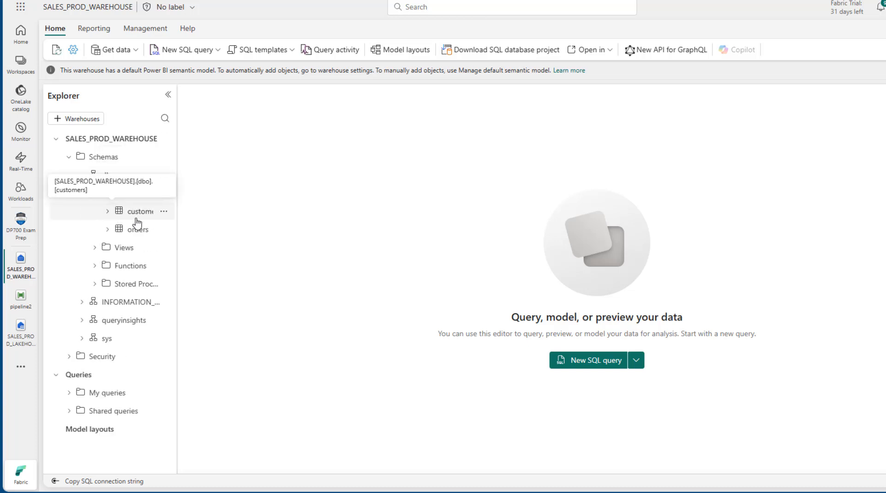
click(140, 213)
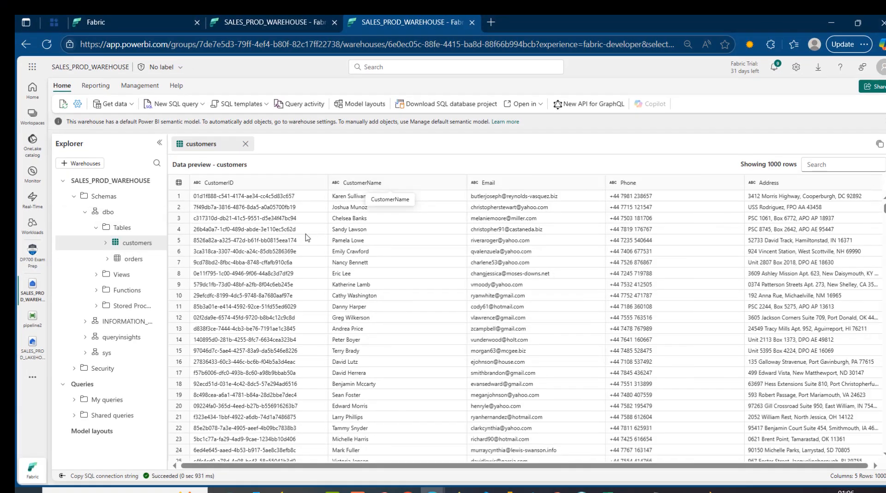
Step: Preview the 1000 order rows in dbo.orders, go back to customers, then reopen pipeline2
click(132, 259)
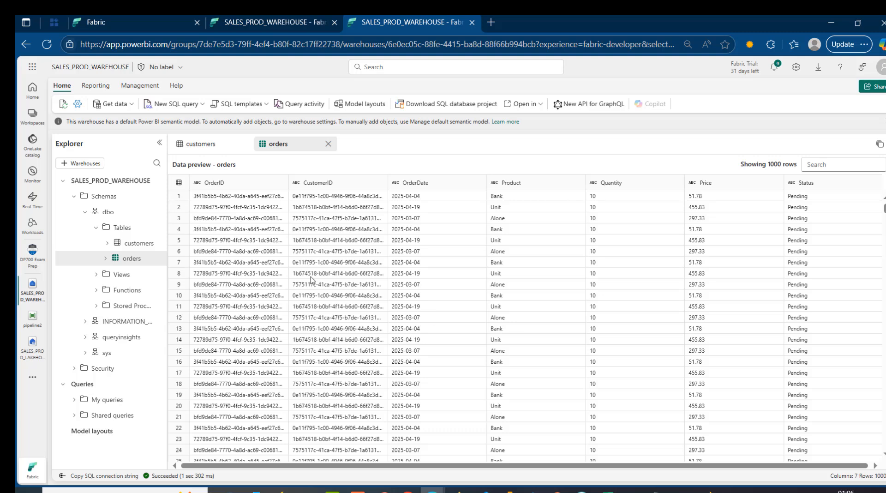
click(152, 247)
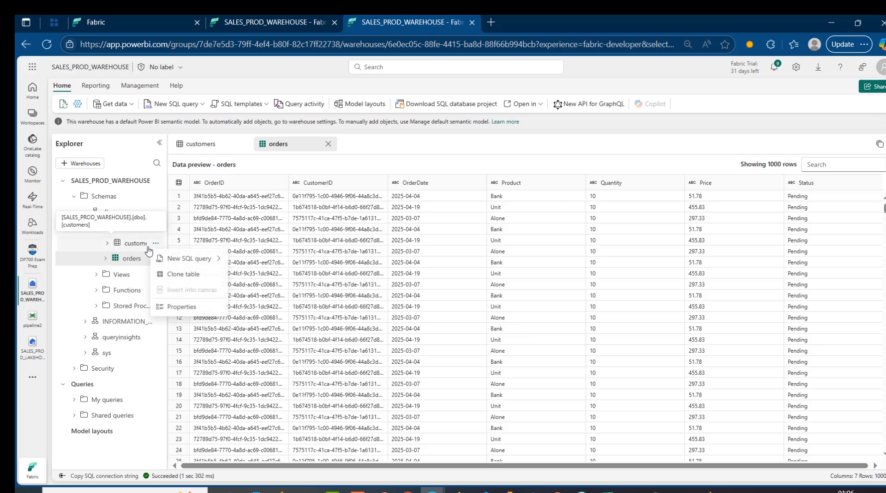
click(141, 247)
click(142, 248)
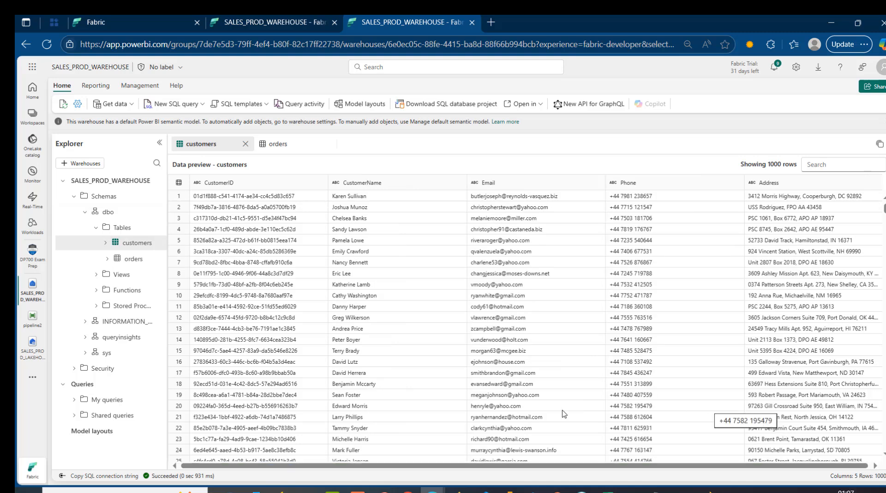
click(33, 325)
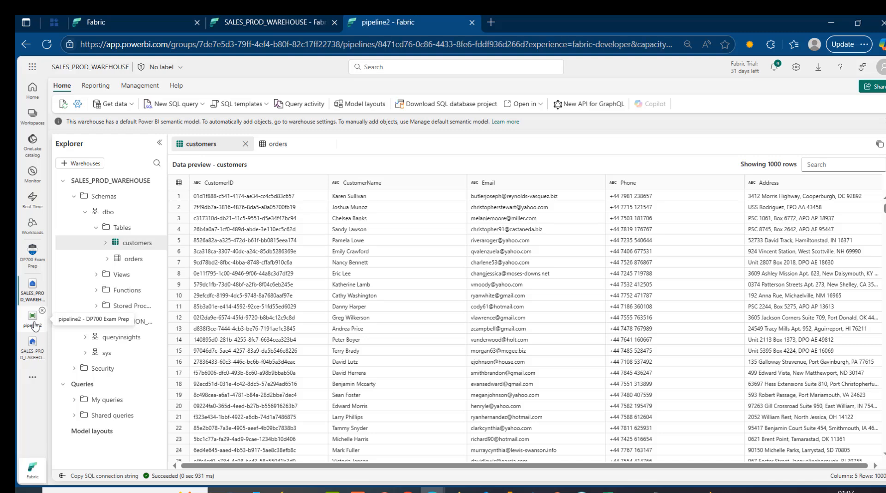